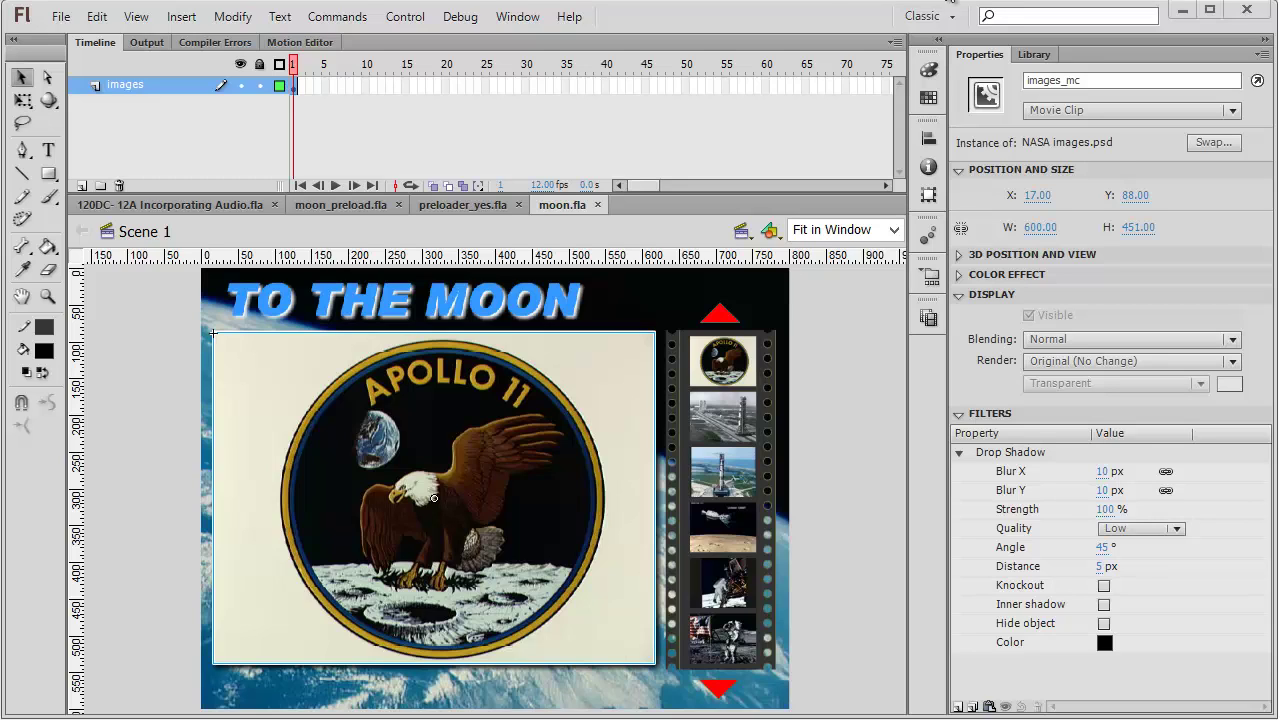
Step: Open the File menu over the moon.fla stage to reach Publish Settings
click(60, 18)
Step: In Publish Settings, add the Windows and Mac projector outputs, then remove both again
click(205, 400)
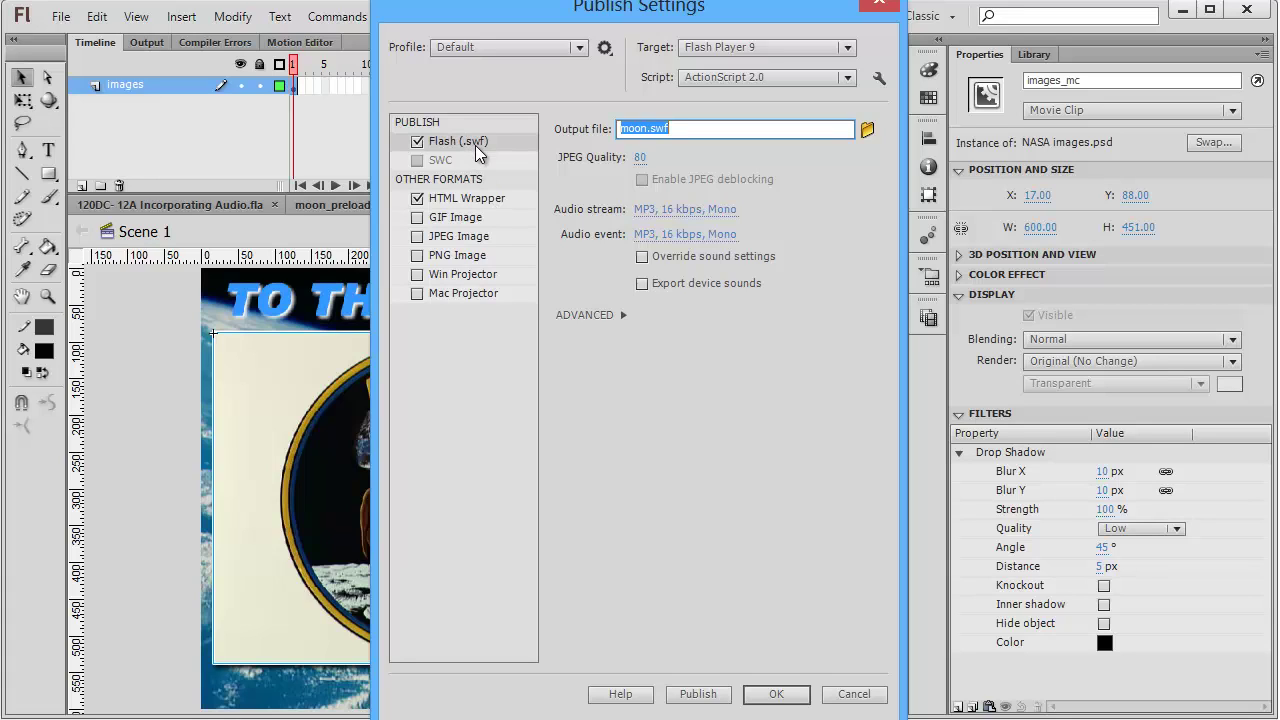
click(463, 198)
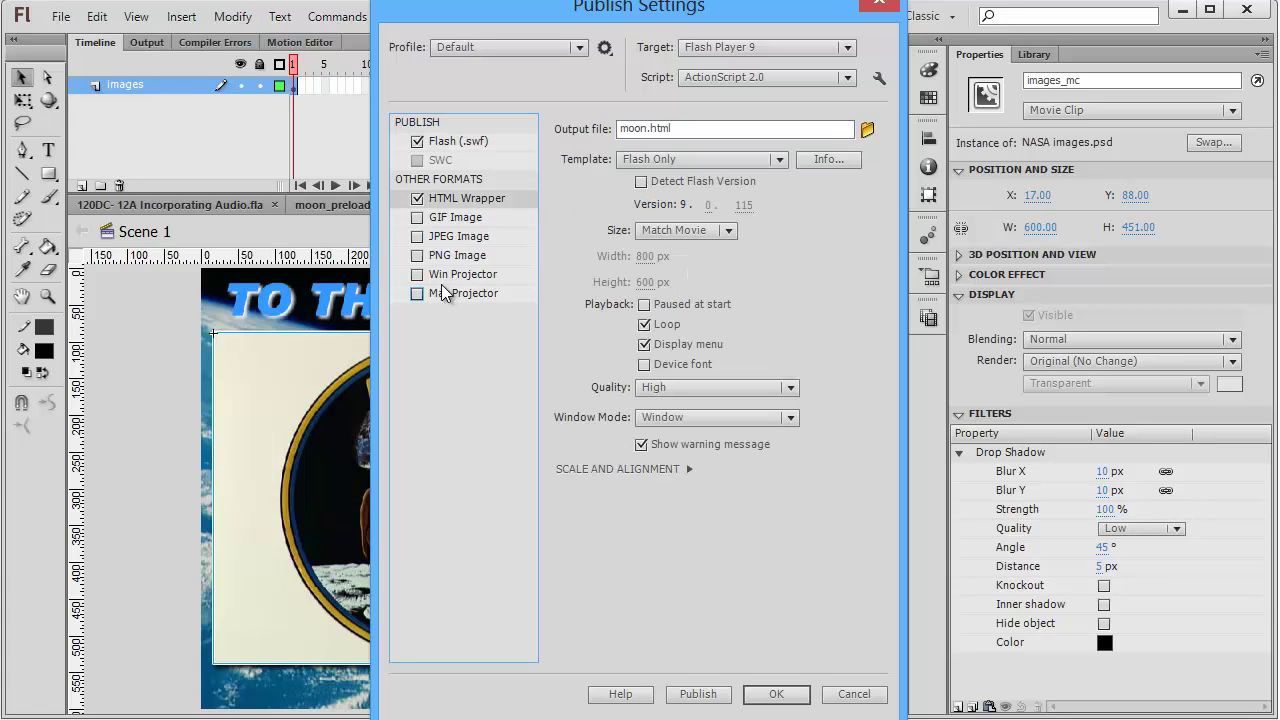
click(417, 275)
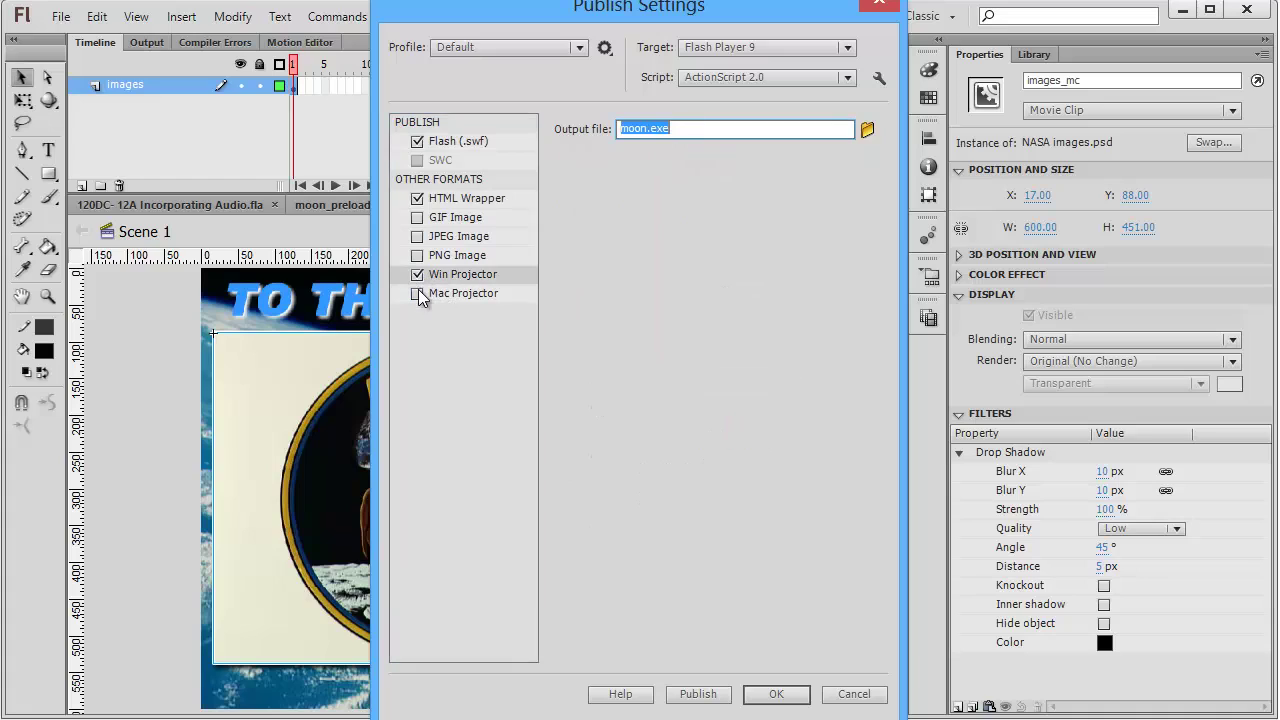
click(416, 296)
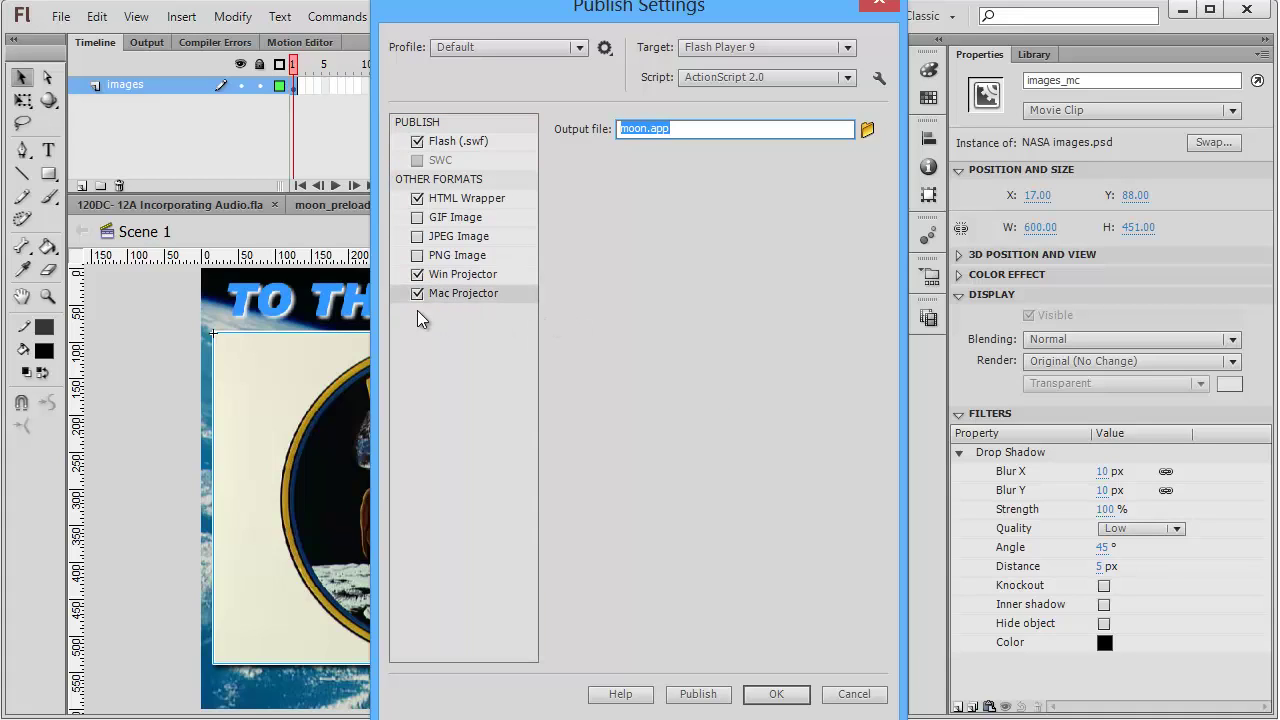
click(416, 295)
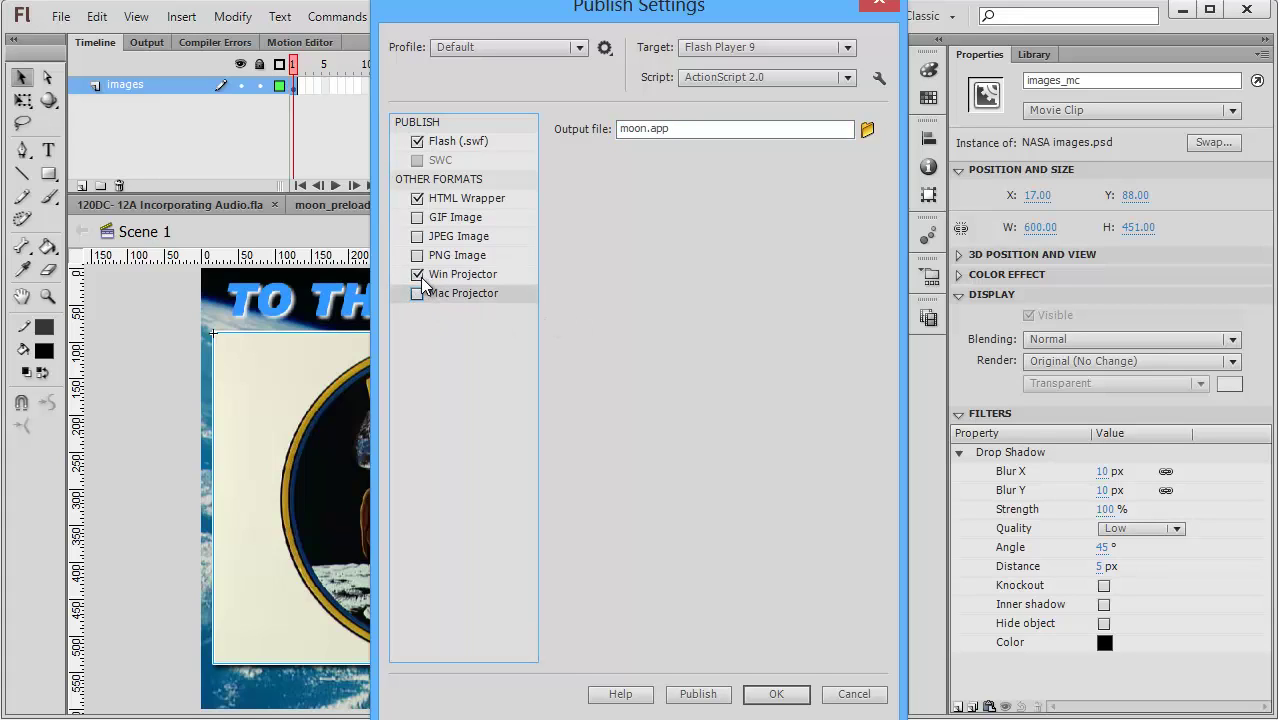
click(417, 278)
Step: Review the Flash (.swf) and HTML Wrapper settings and accept them with OK
click(455, 139)
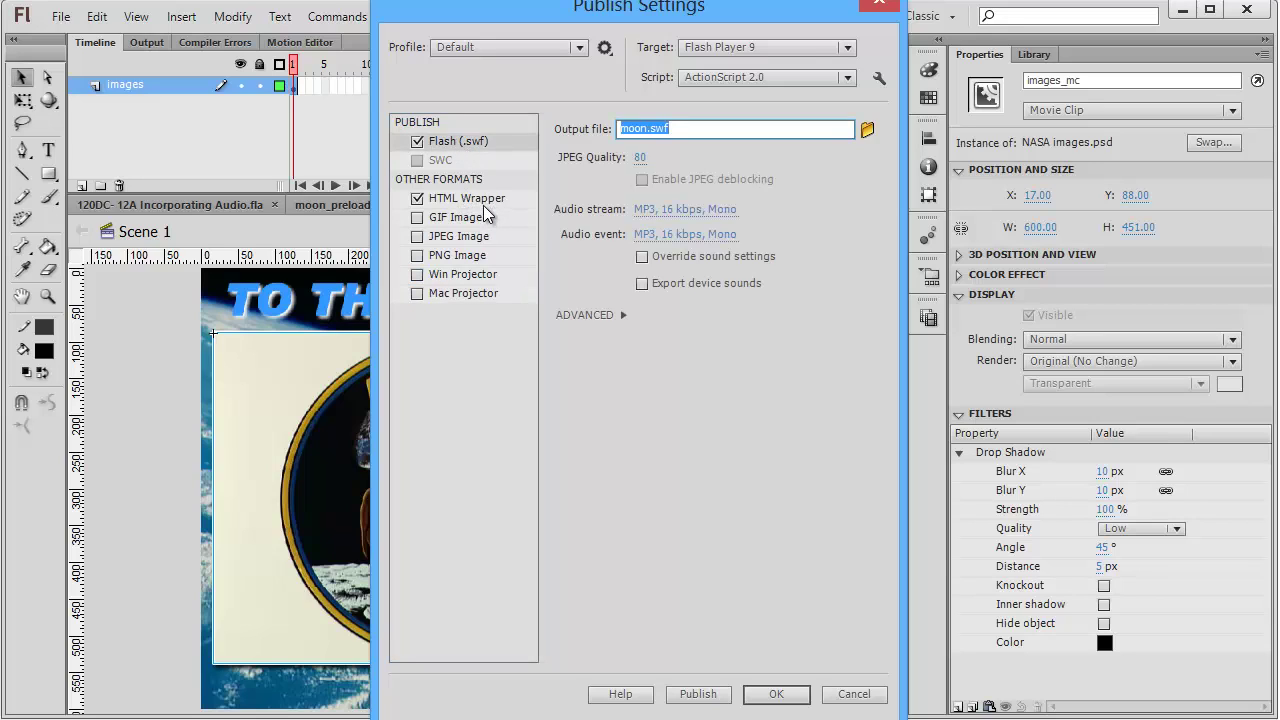
click(483, 203)
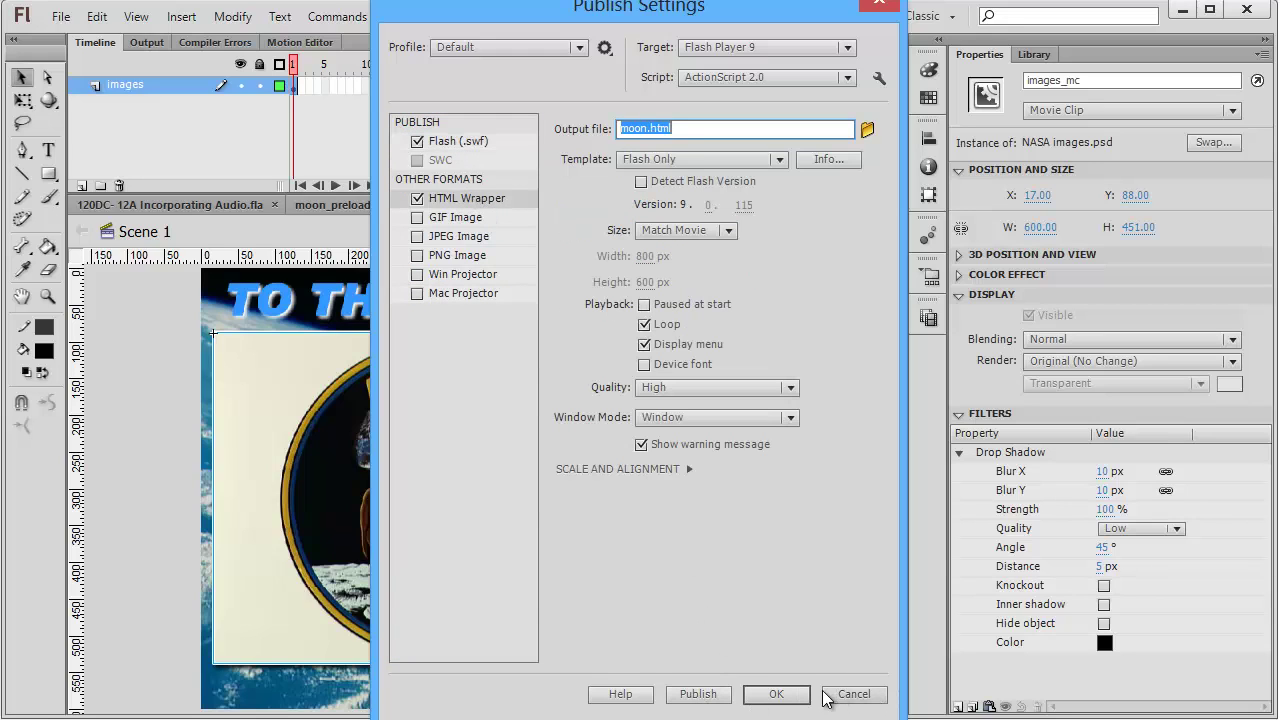
click(777, 694)
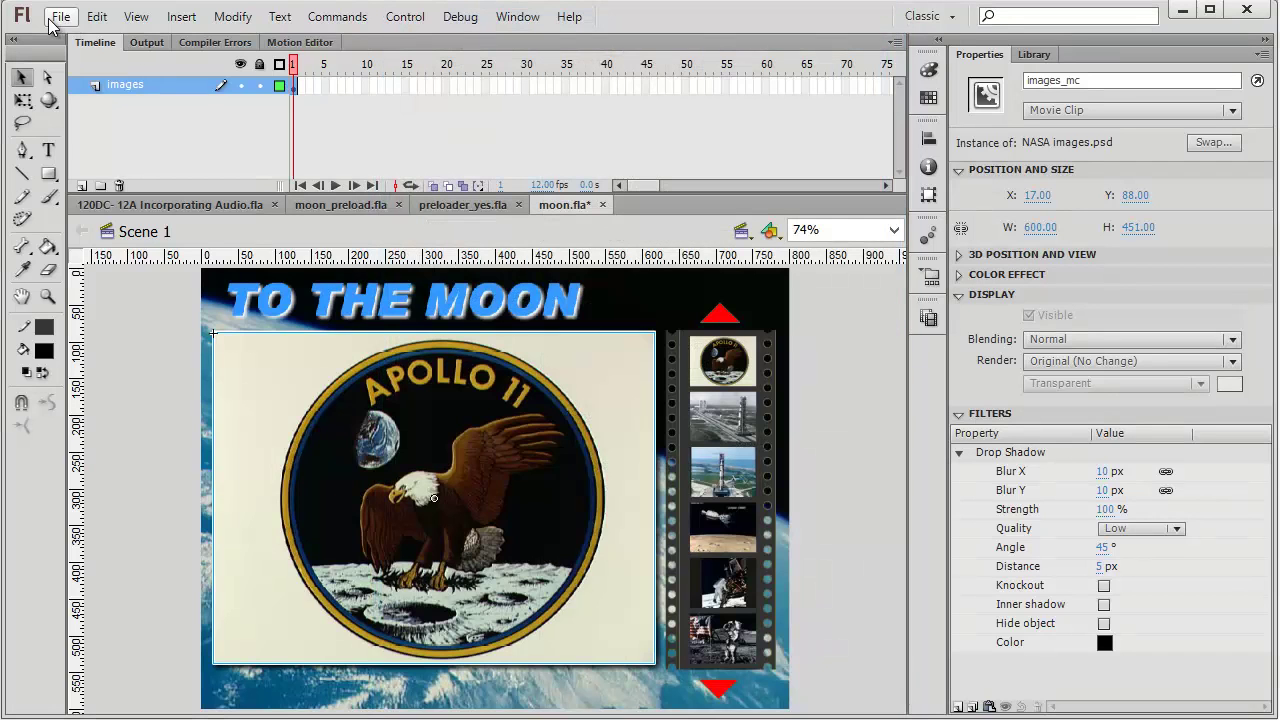
Step: Open the File menu, then dismiss it by clicking the empty pasteboard so nothing is selected
click(55, 19)
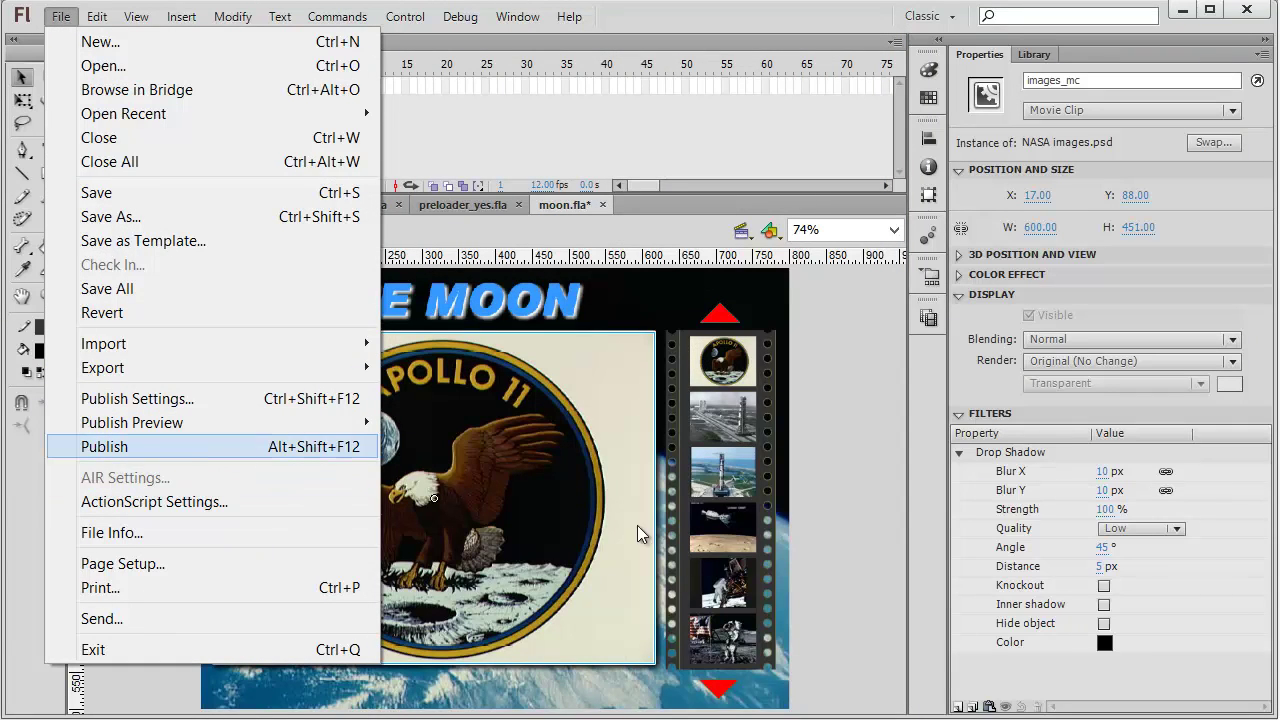
click(846, 618)
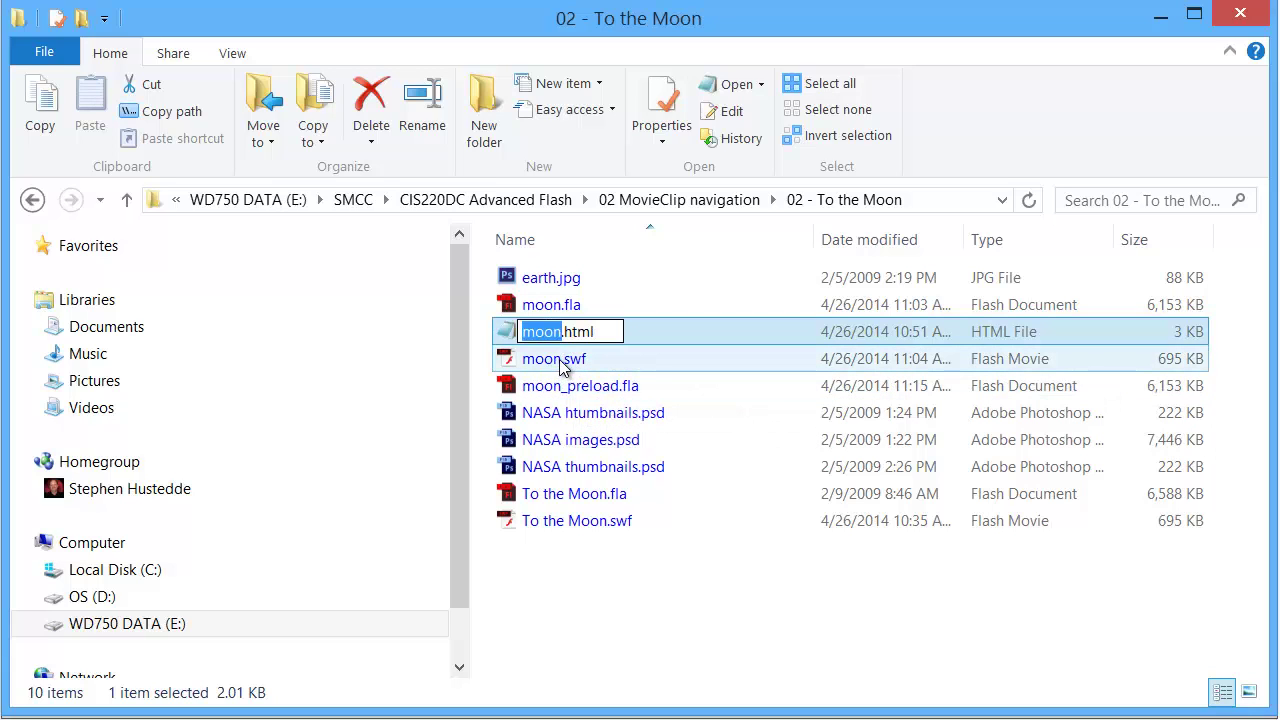
Step: Select both moon.html and moon.swf in the project folder, then return to Flash
ctrl+click(566, 362)
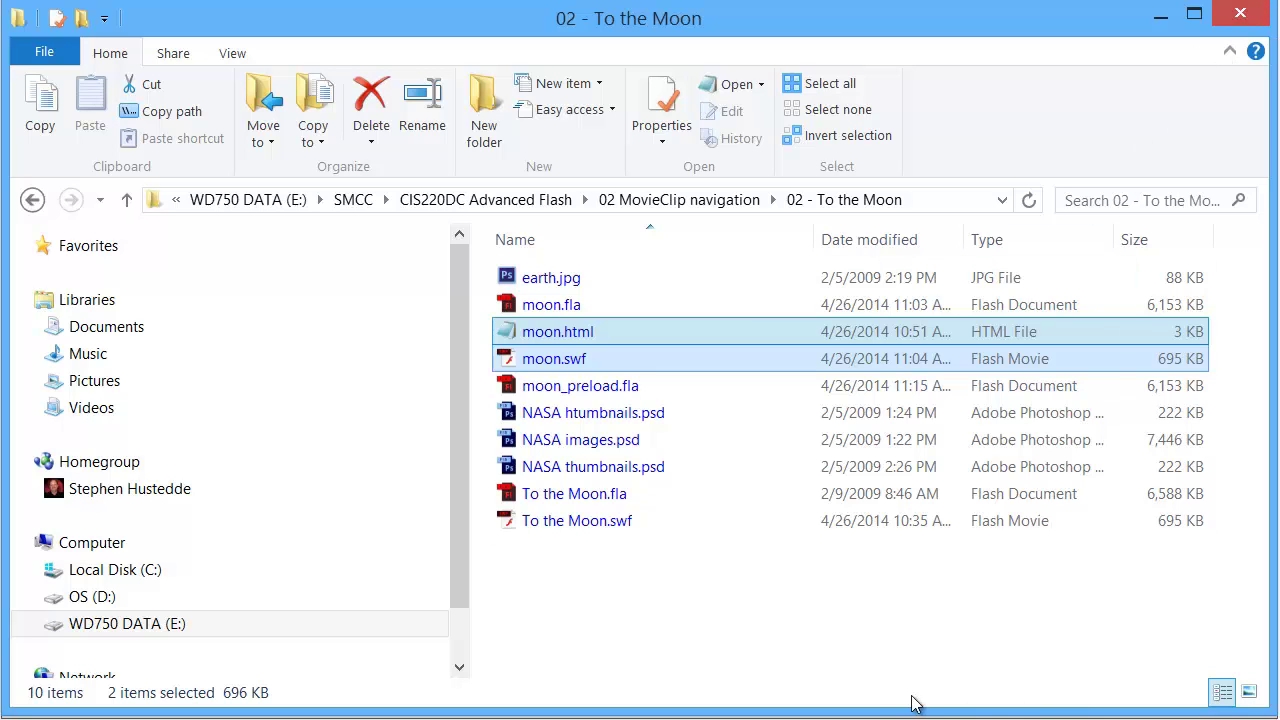
key(alt+Tab)
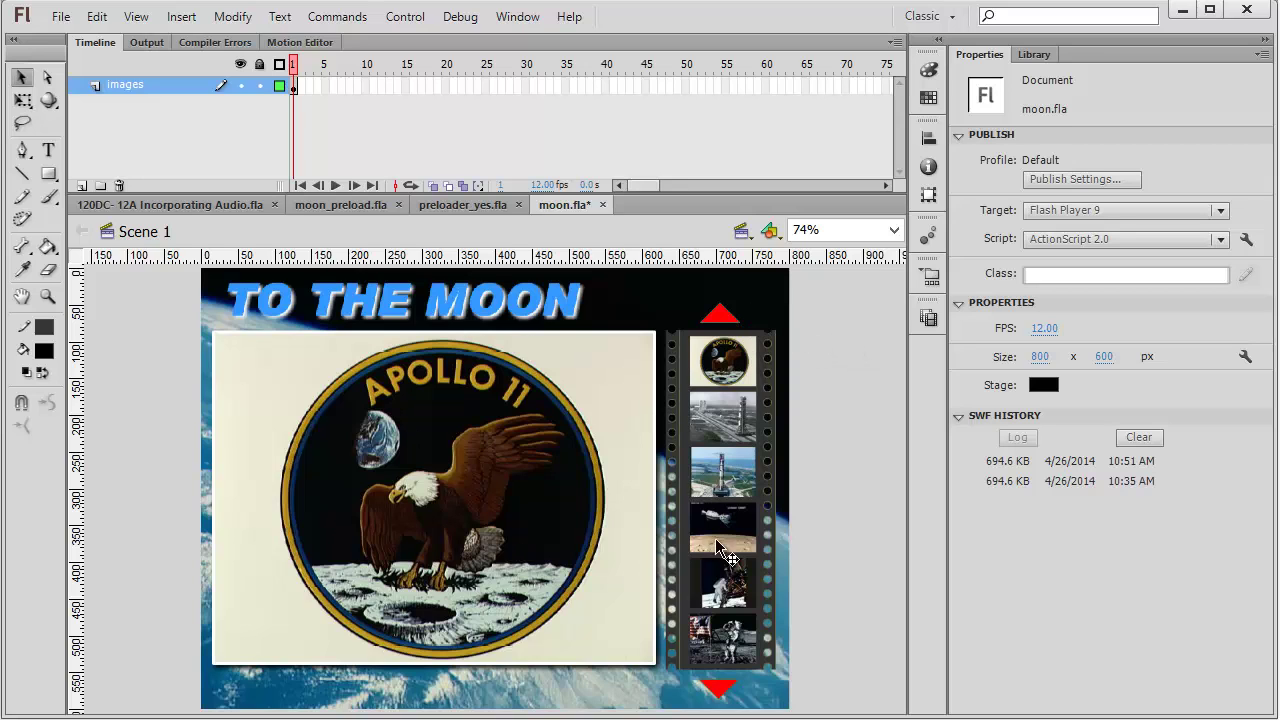
Step: Test moon.fla with Control > Test Movie > in Flash Professional
click(404, 17)
mouse_move(478, 187)
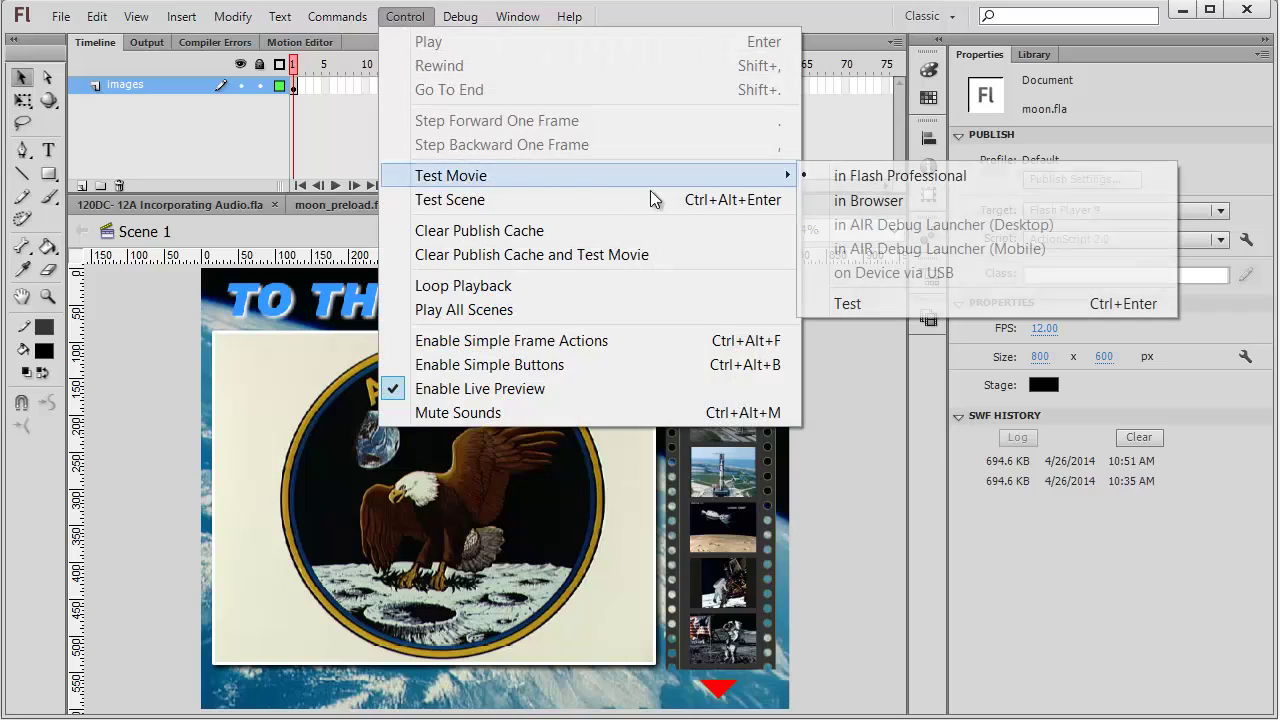
click(848, 176)
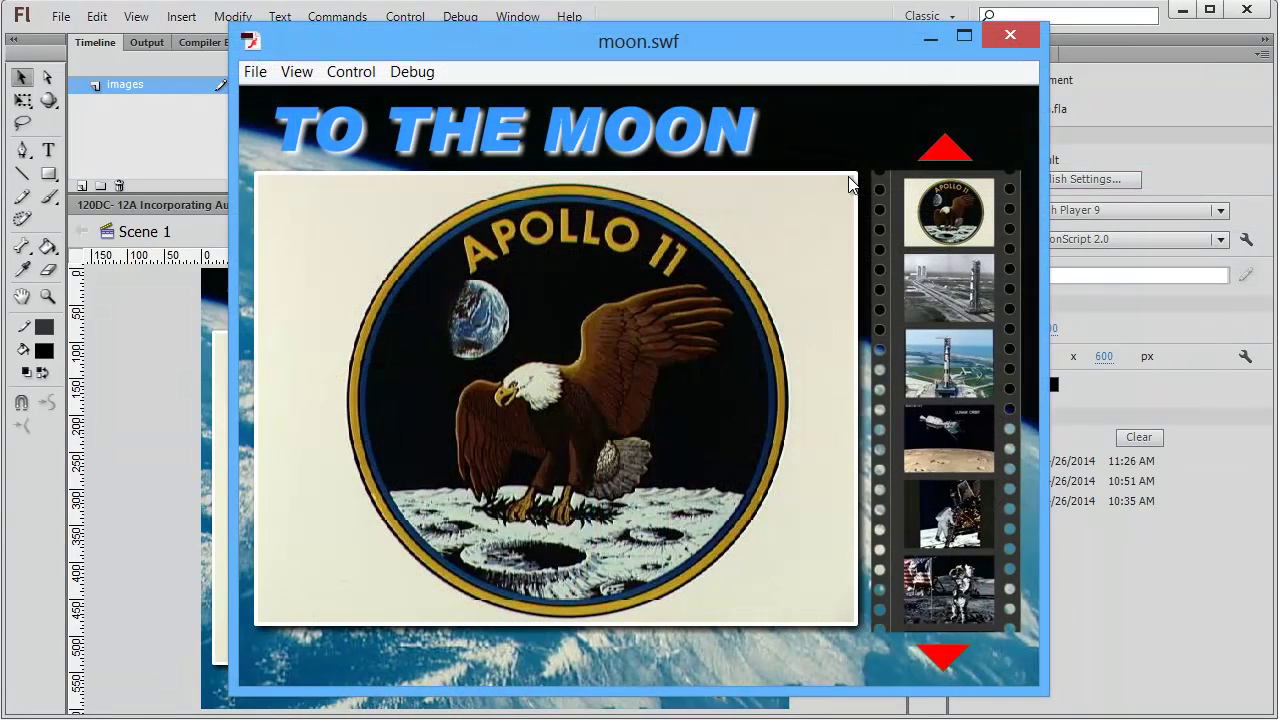
Step: Browse the filmstrip from the launch-pad rocket through rover and boulder to the capsule re-entry photo
click(958, 370)
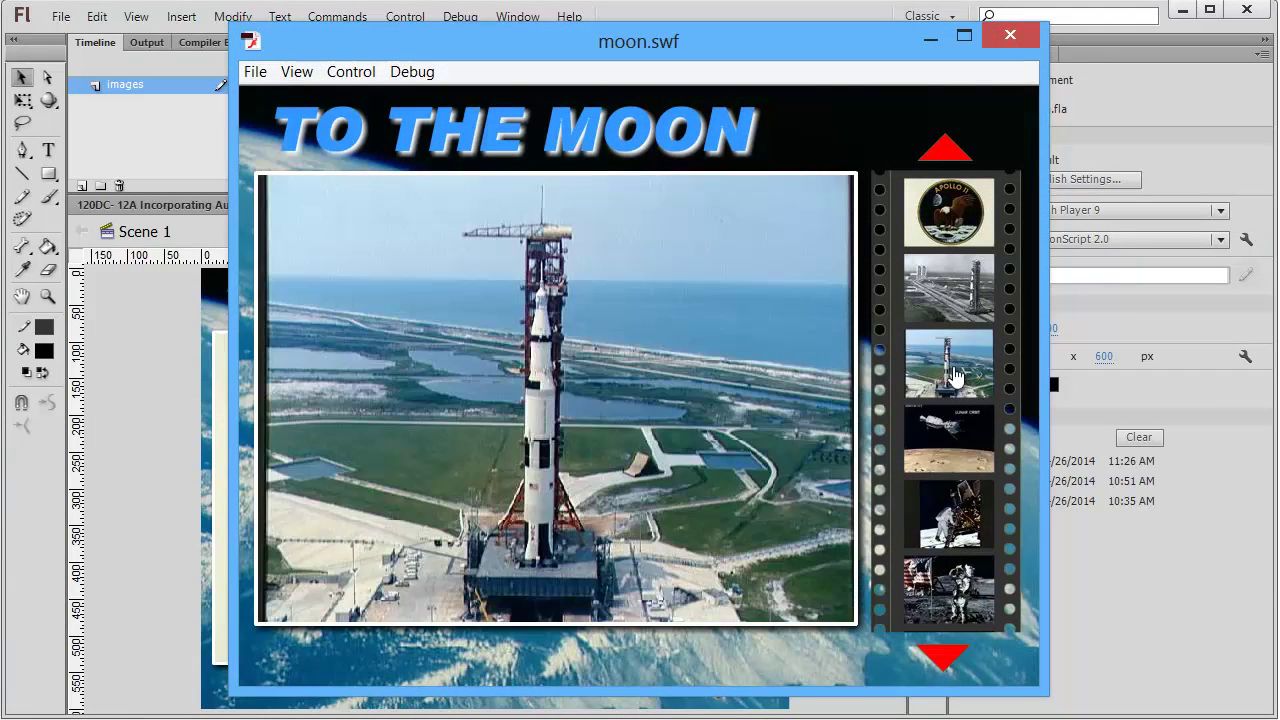
click(960, 527)
click(940, 660)
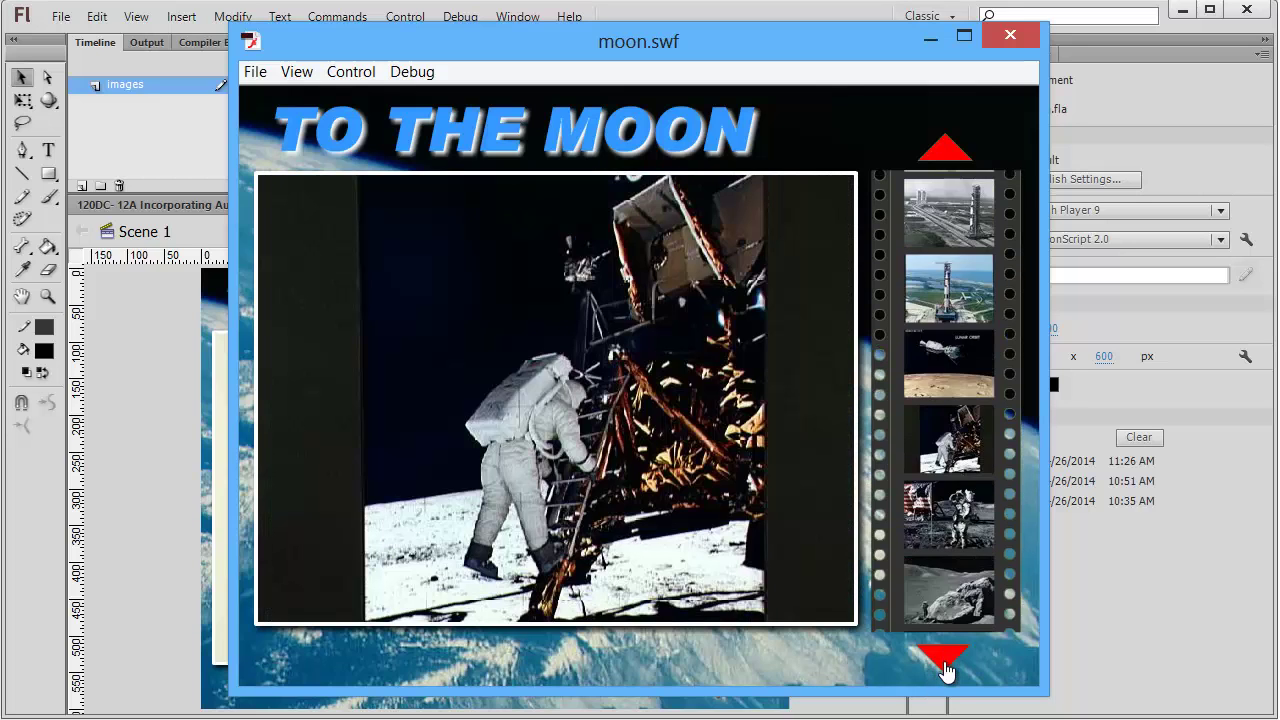
click(940, 660)
click(950, 612)
click(955, 515)
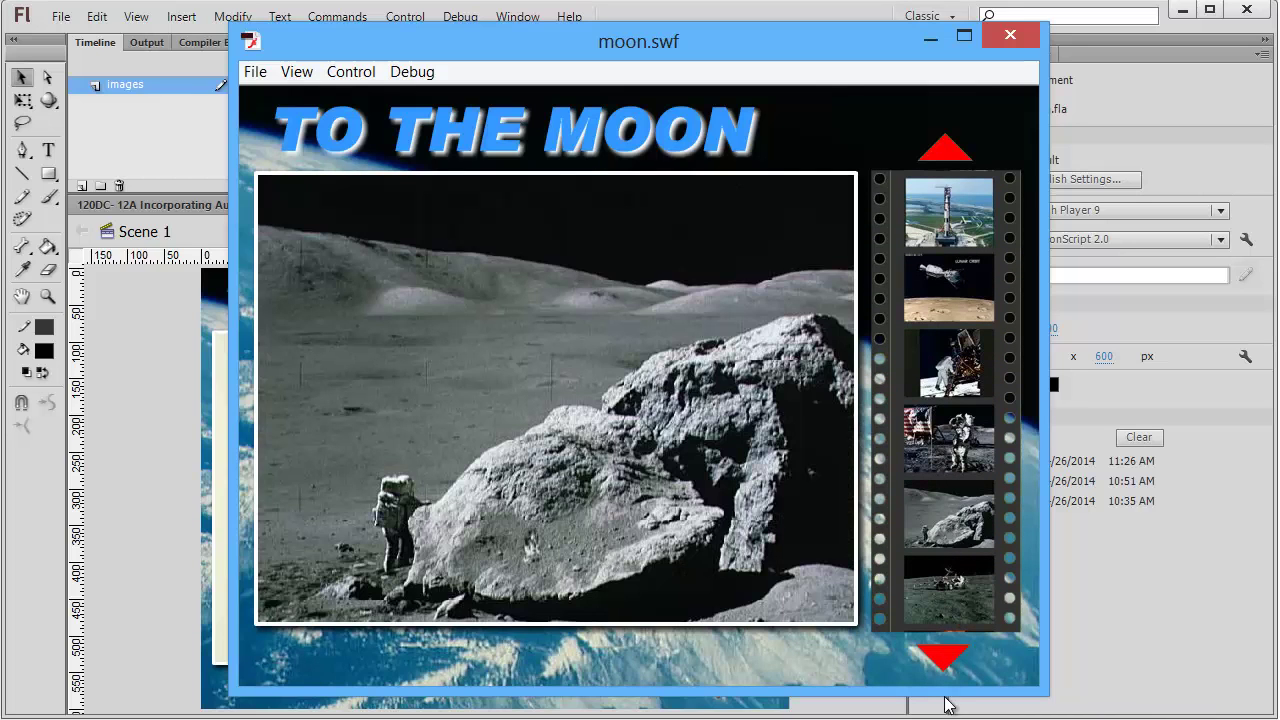
click(942, 662)
click(946, 600)
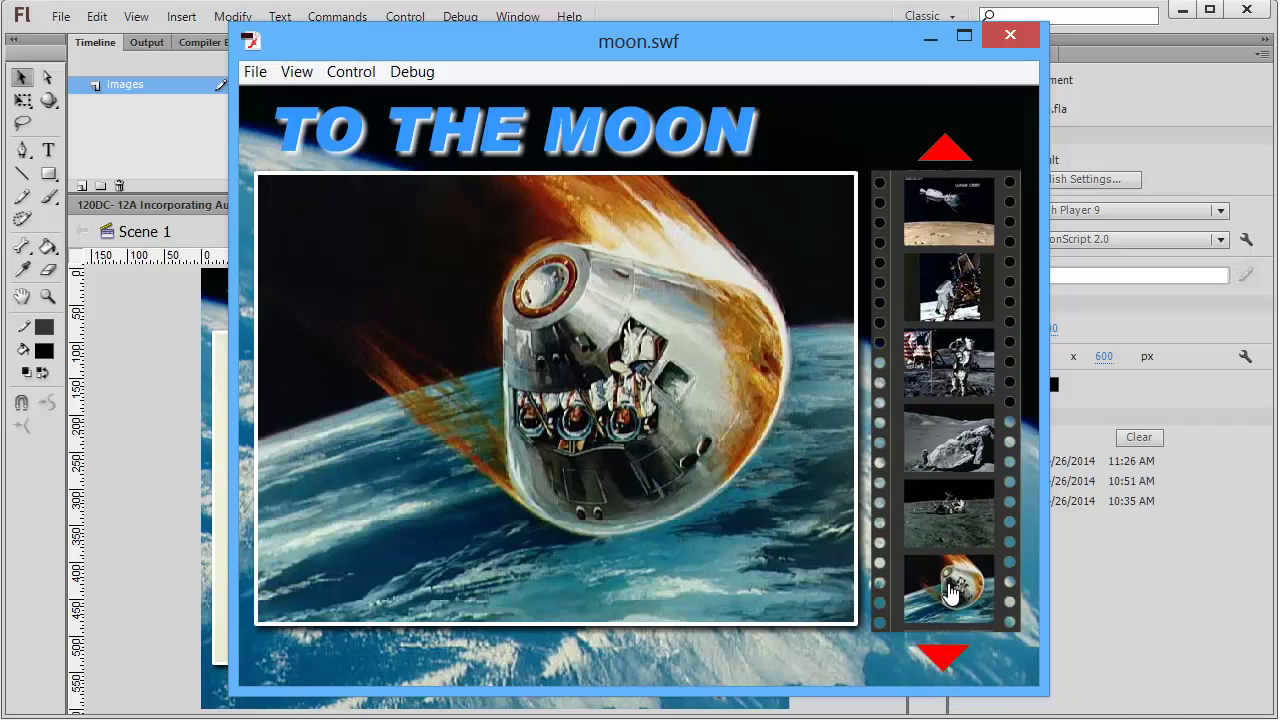
Step: Close the test window and load moon.html from tricalico.com in Internet Explorer
click(1011, 34)
key(F12)
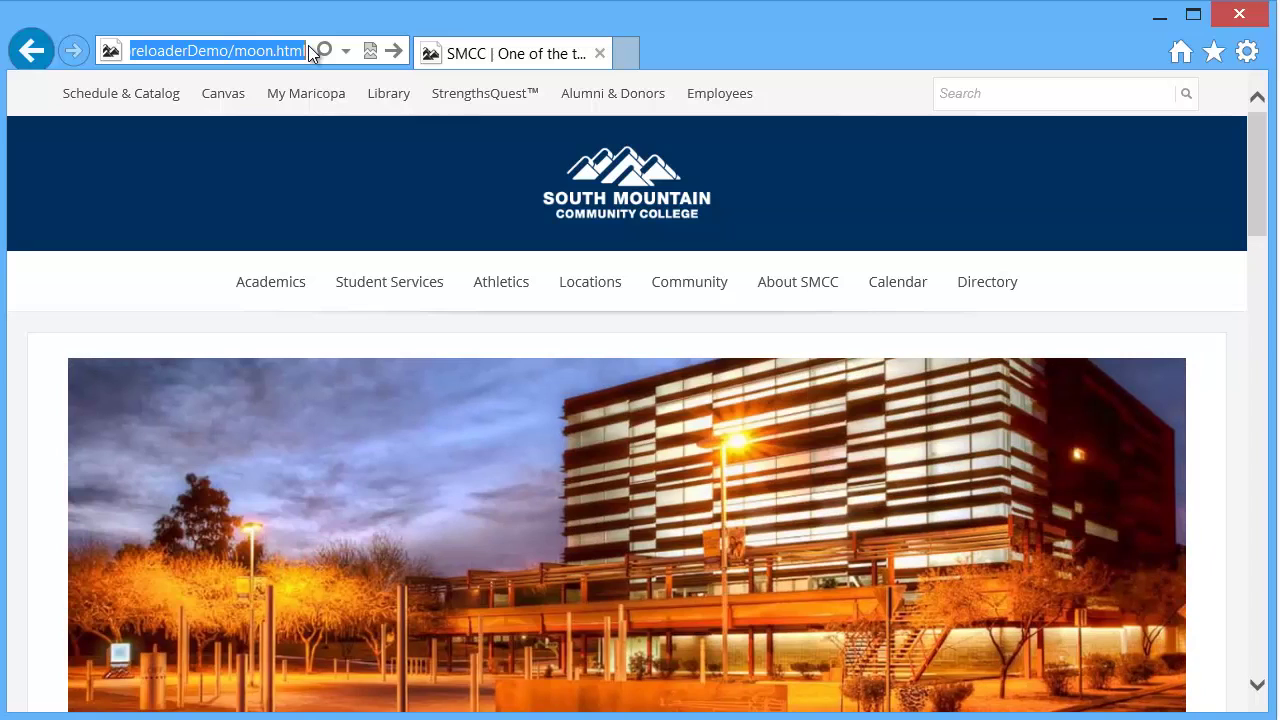
key(Return)
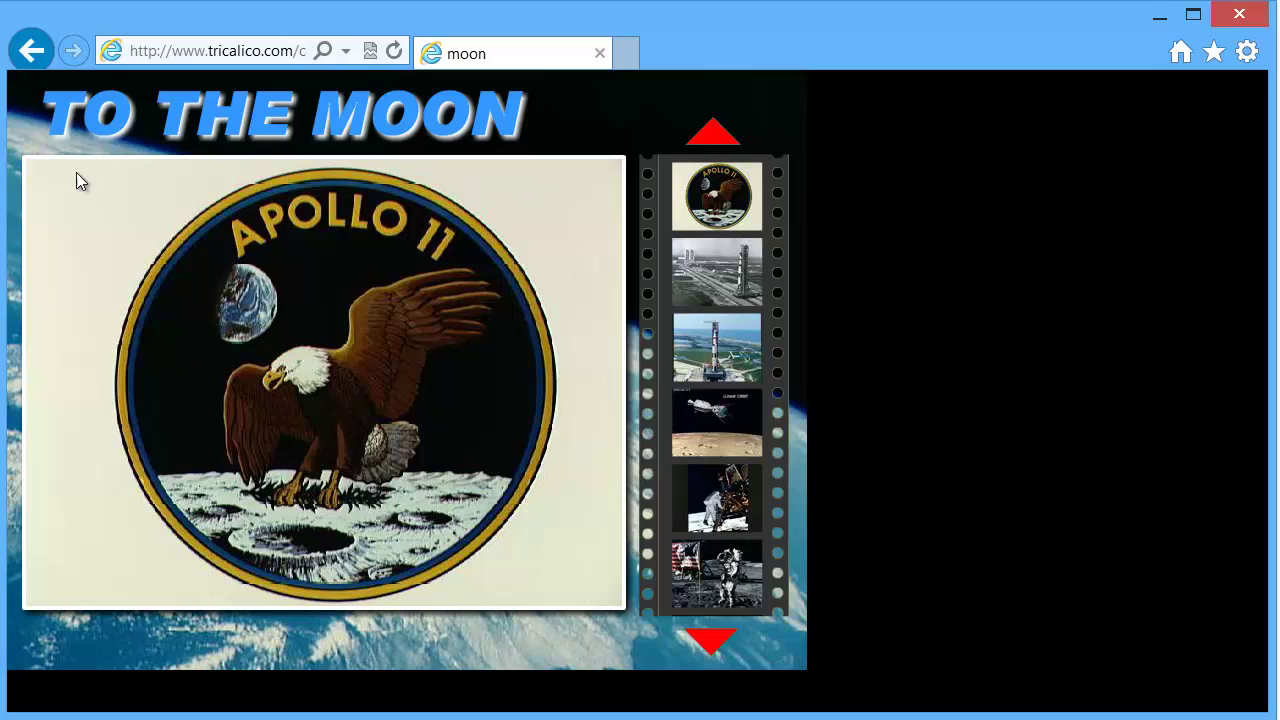
Step: In the browser, view the rocket, astronaut, flag-salute and moon-rock photos
click(720, 346)
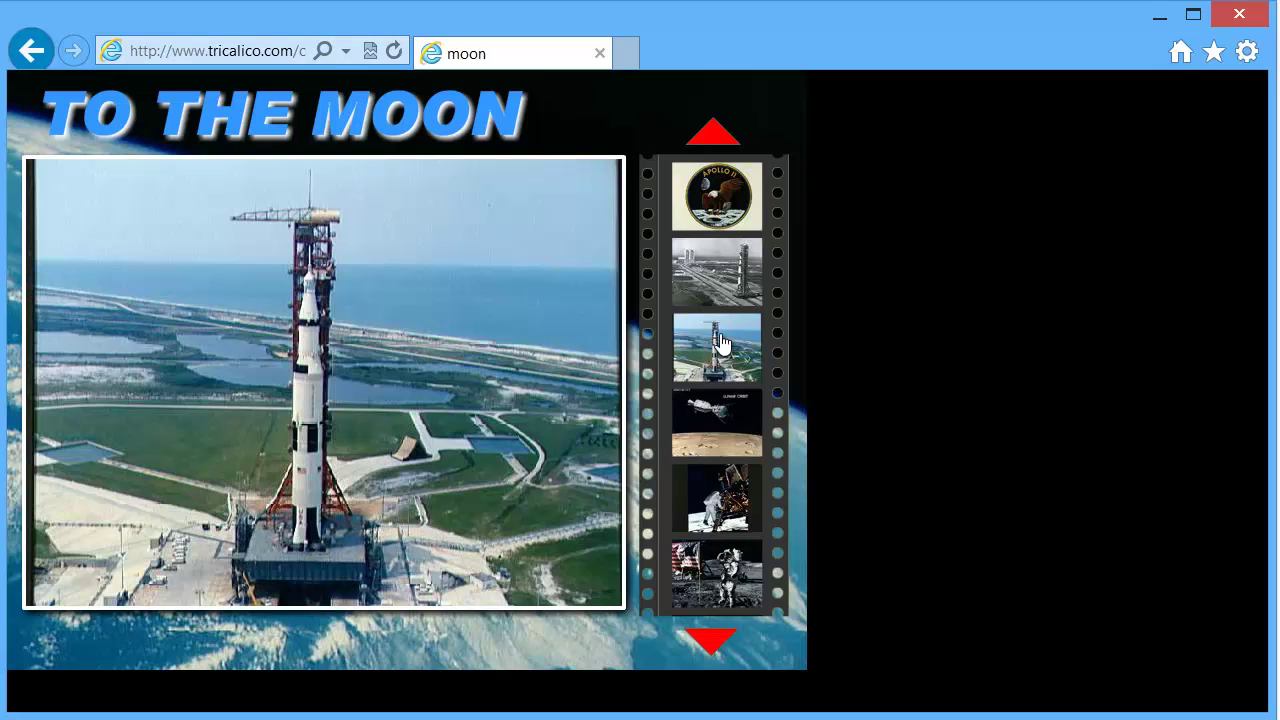
click(720, 497)
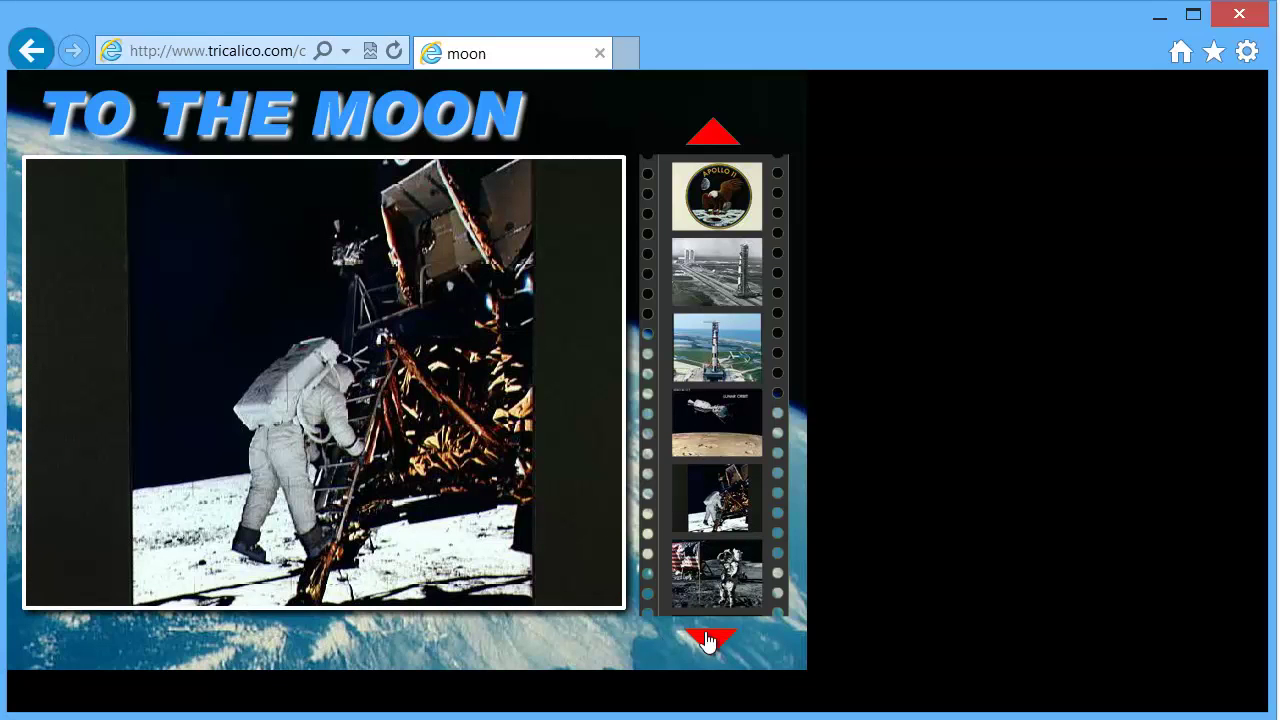
click(716, 640)
click(733, 518)
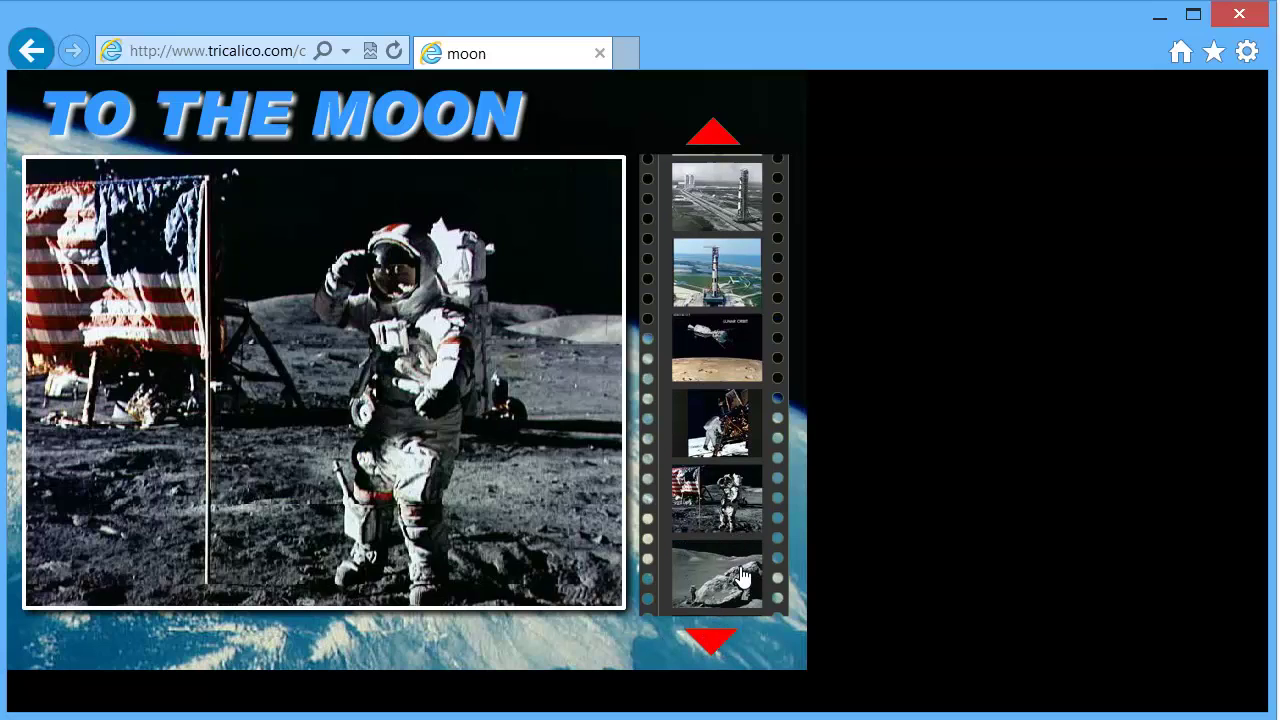
click(738, 575)
Step: View the capsule re-entry, moon-rock and Lunar Orbit photos, then close Internet Explorer
click(710, 640)
click(710, 640)
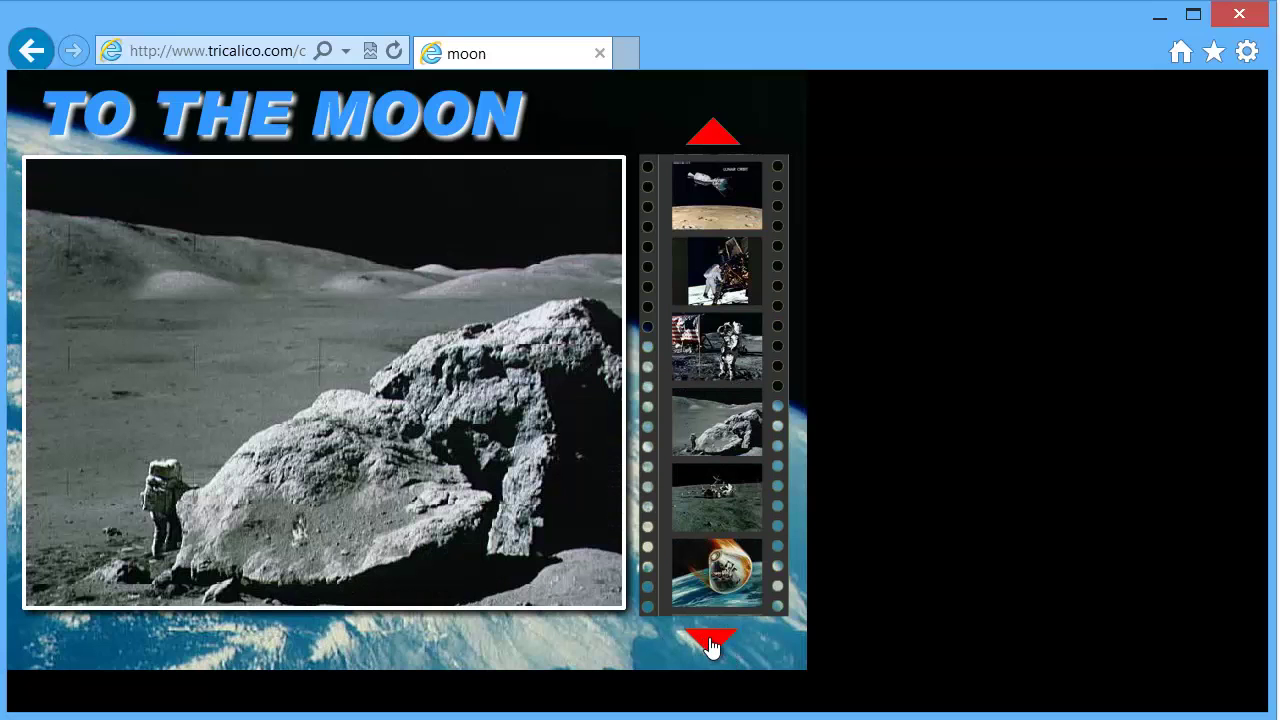
click(716, 575)
click(708, 428)
click(734, 189)
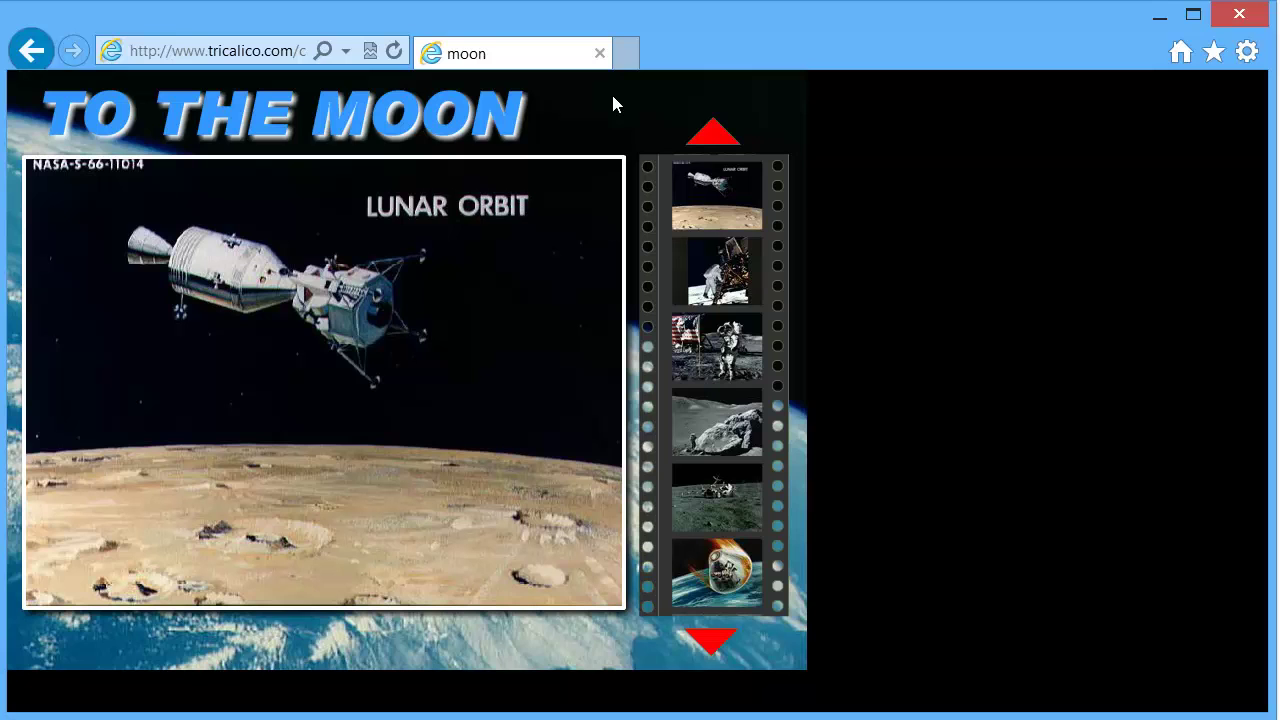
key(alt+F4)
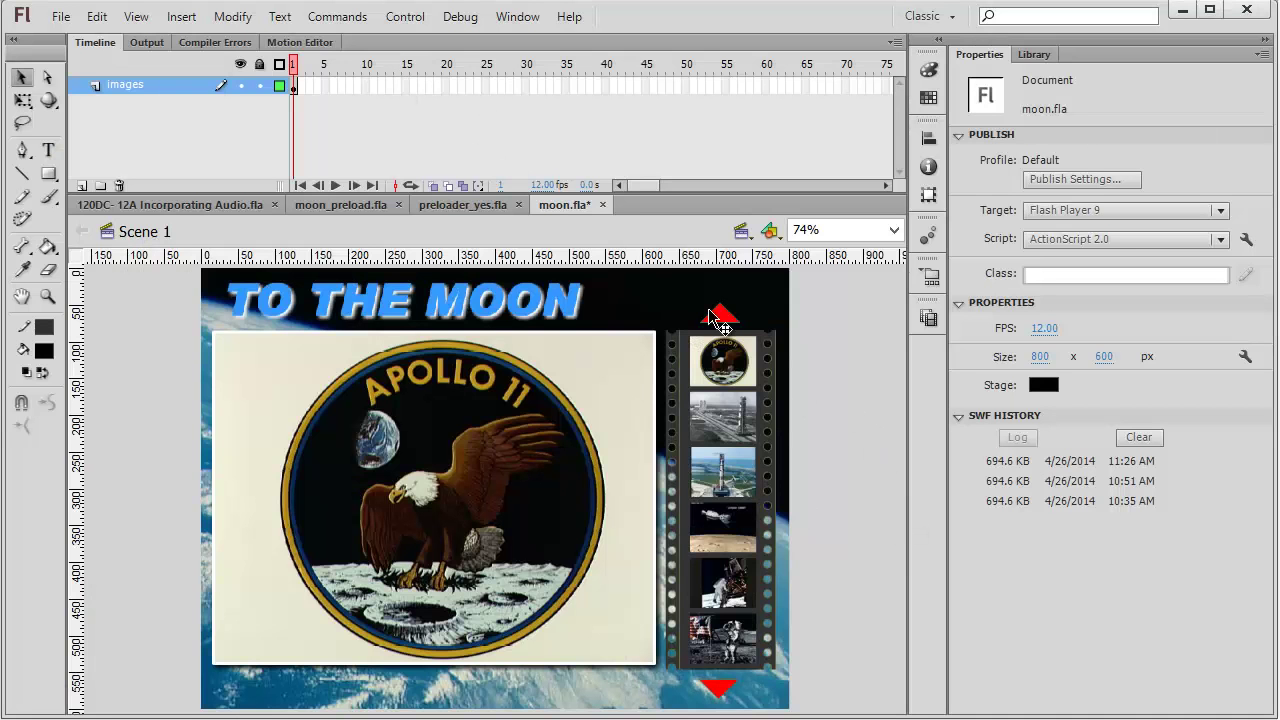
Step: Test the movie in Flash Professional and turn on the player's Bandwidth Profiler (694 KB, 255-frame preload)
click(405, 17)
mouse_move(480, 176)
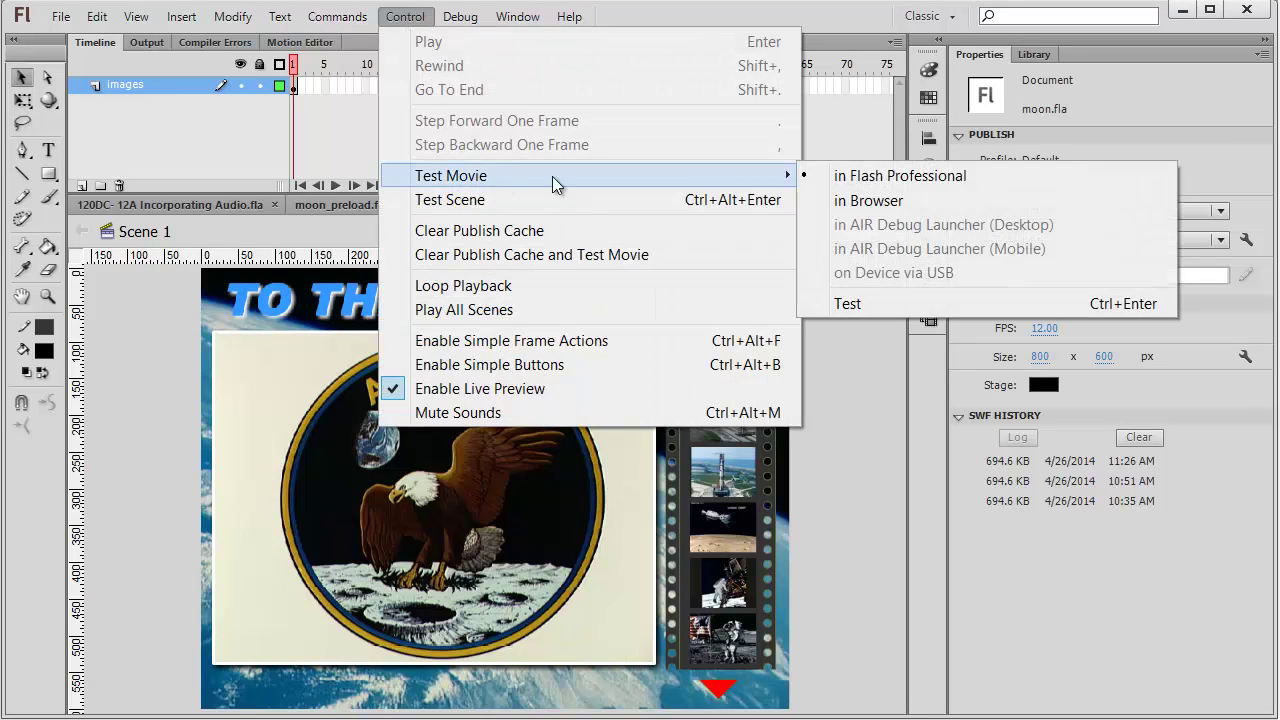
click(871, 173)
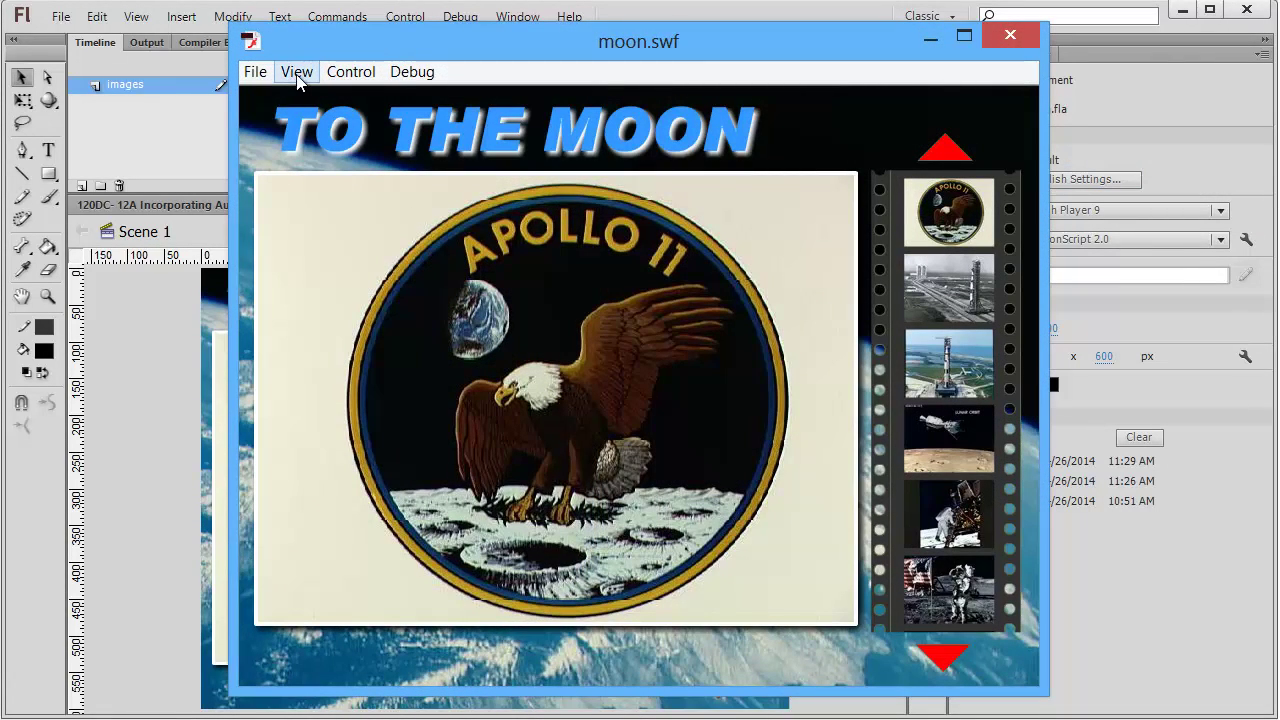
click(297, 74)
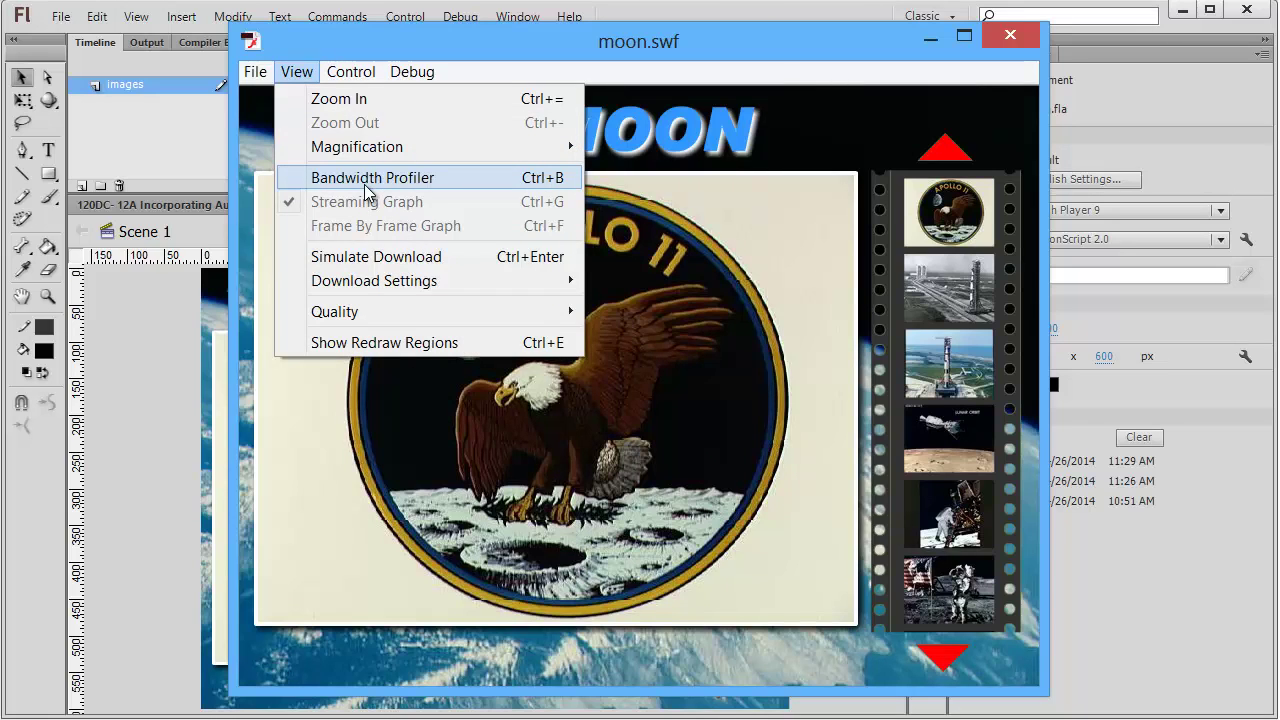
click(367, 184)
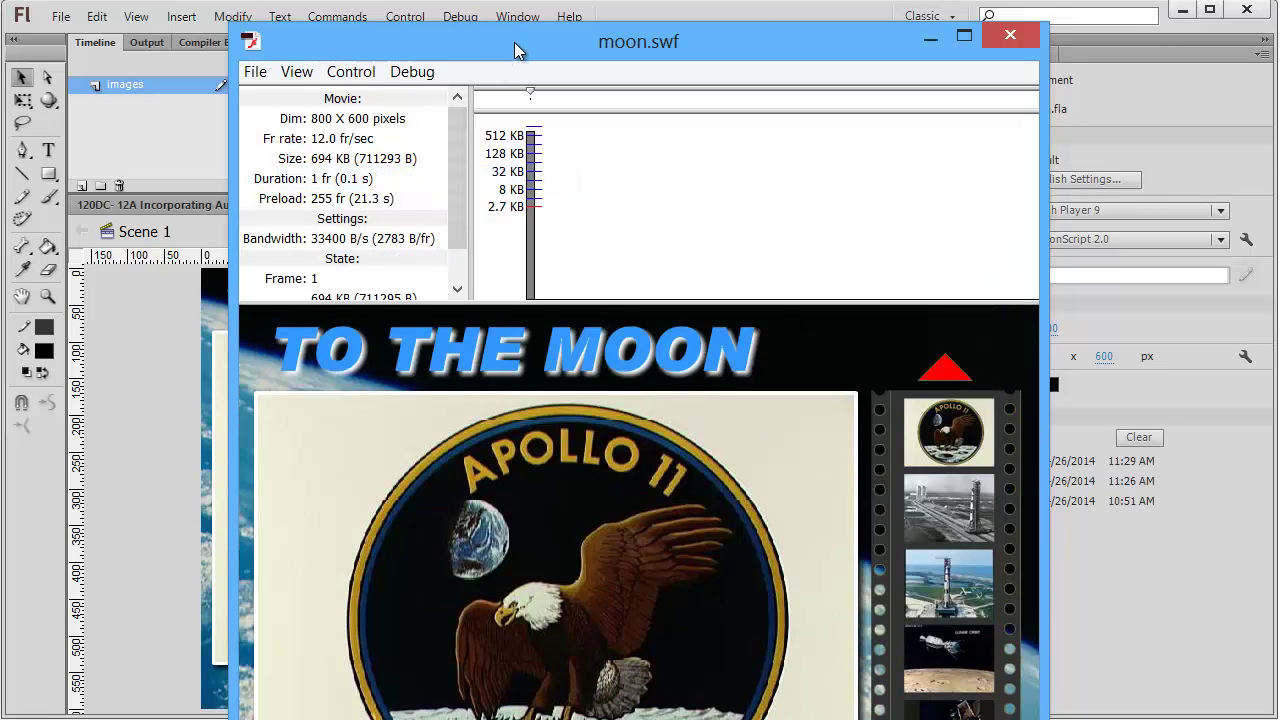
Step: Raise the test window to the top of the screen and check Download Settings (DSL 32.6 KB/s) under View
drag(514, 42, 510, 0)
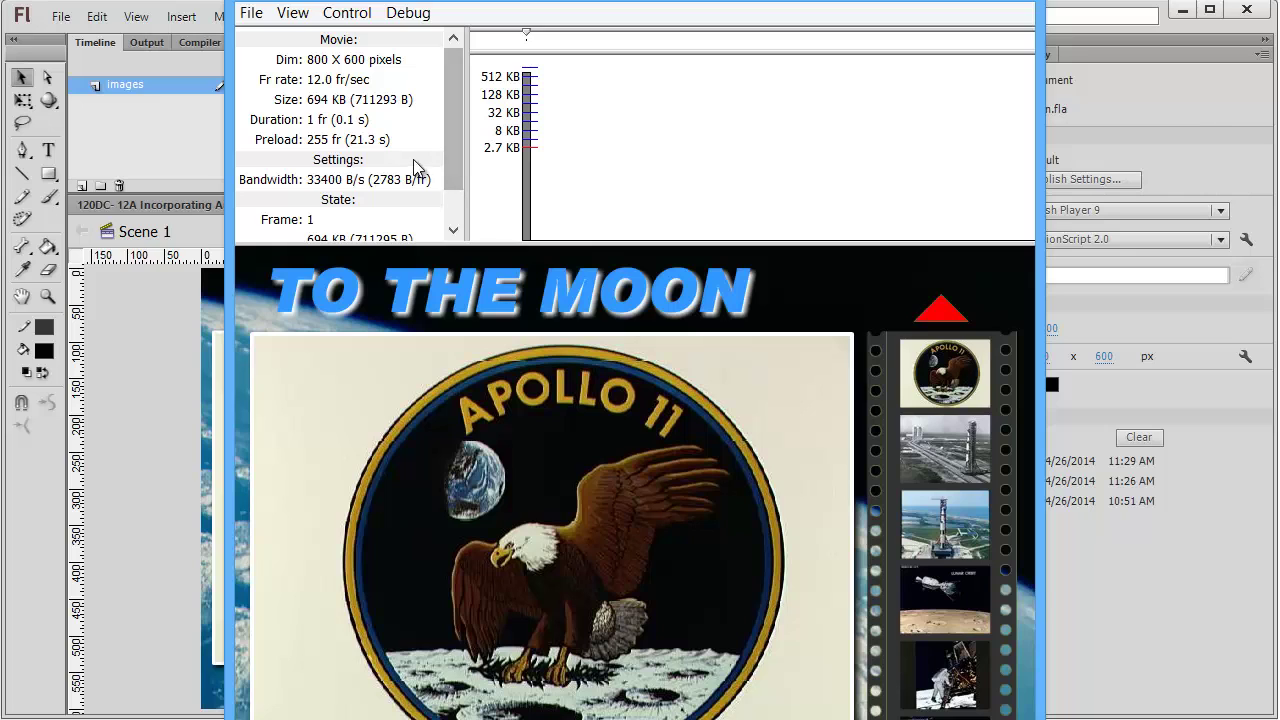
click(292, 18)
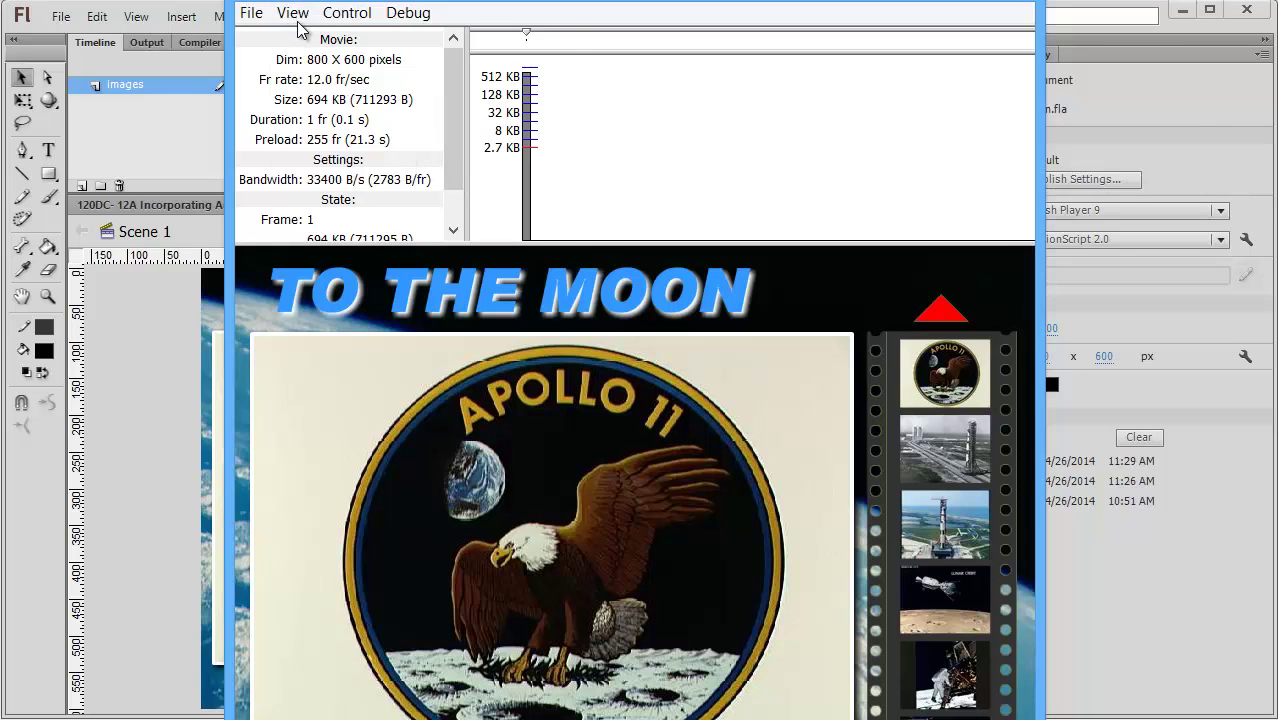
mouse_move(385, 228)
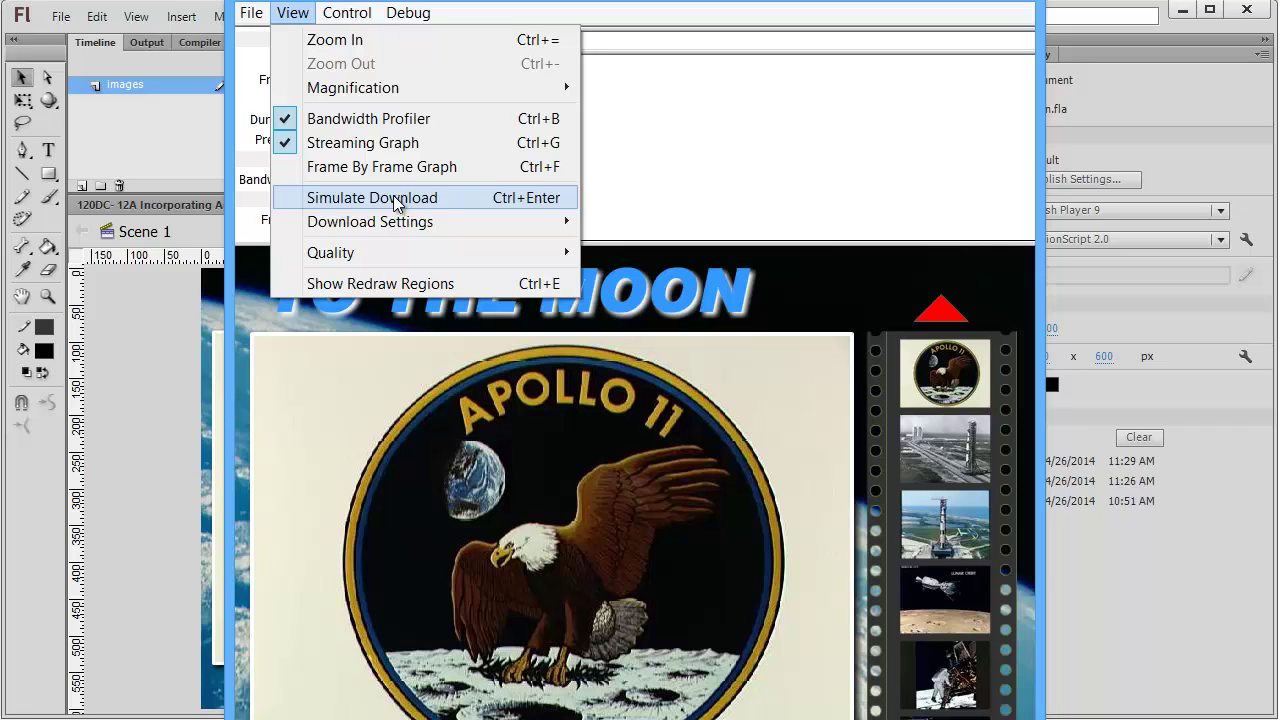
Step: Start Simulate Download and adjust the bandwidth profiler view while the movie preloads
click(398, 204)
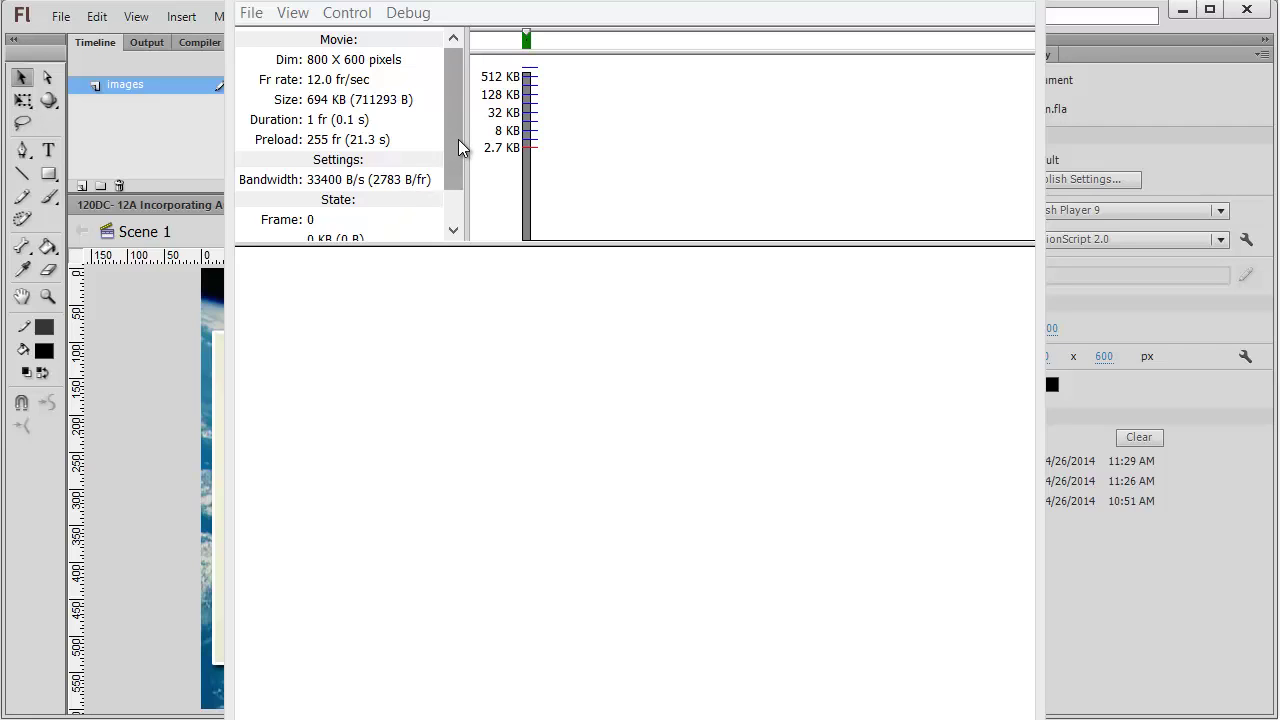
drag(458, 139, 467, 173)
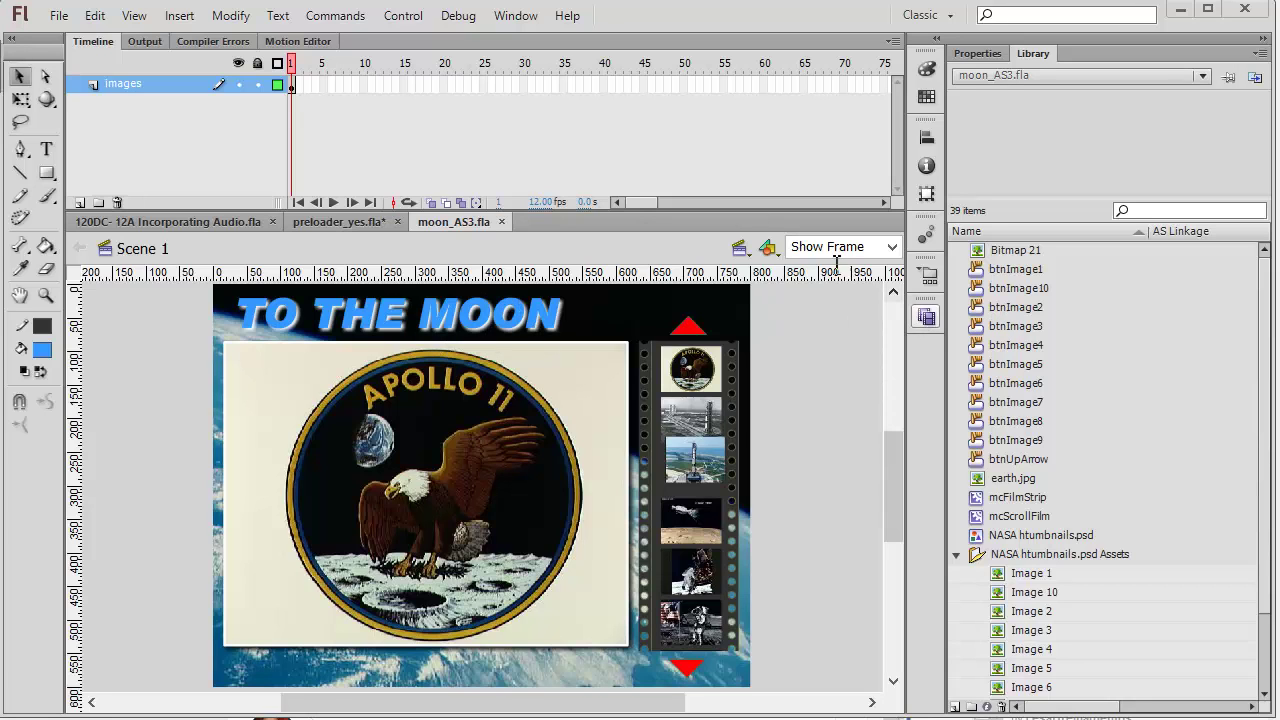
Step: Add a new scene in the Scene panel, rename it 'preloader', and move it above Scene 1
click(515, 16)
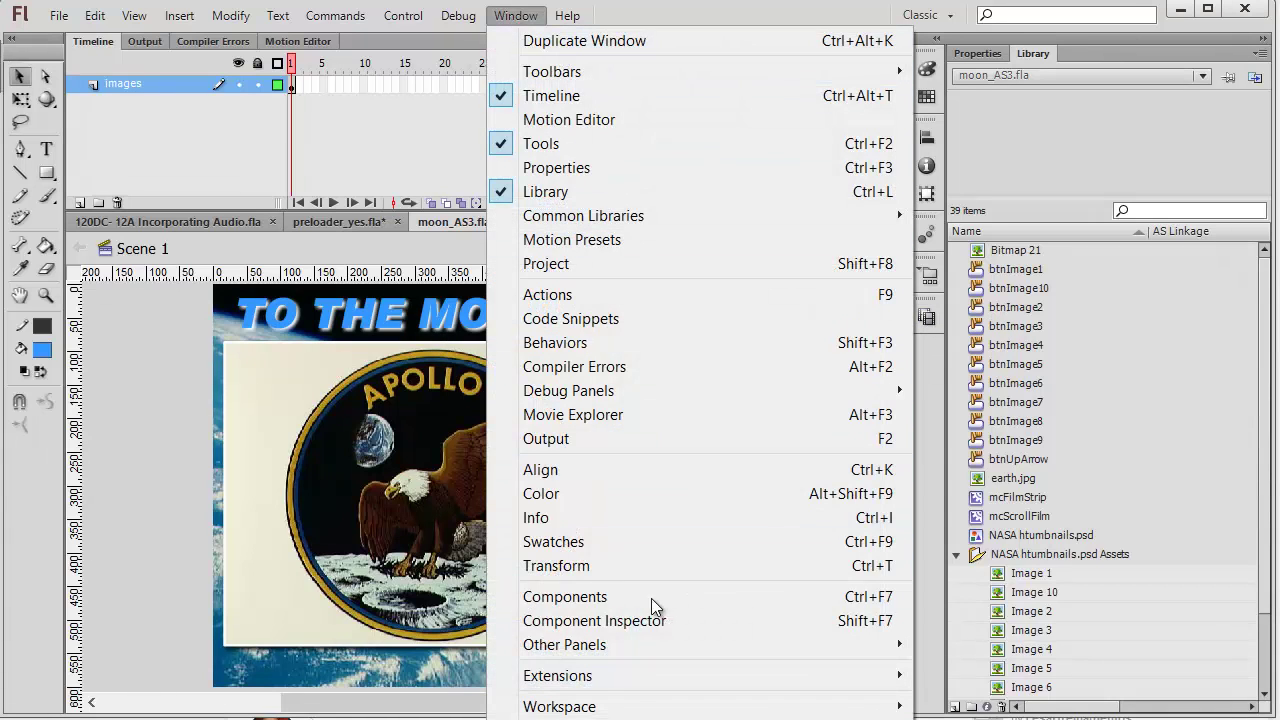
mouse_move(663, 644)
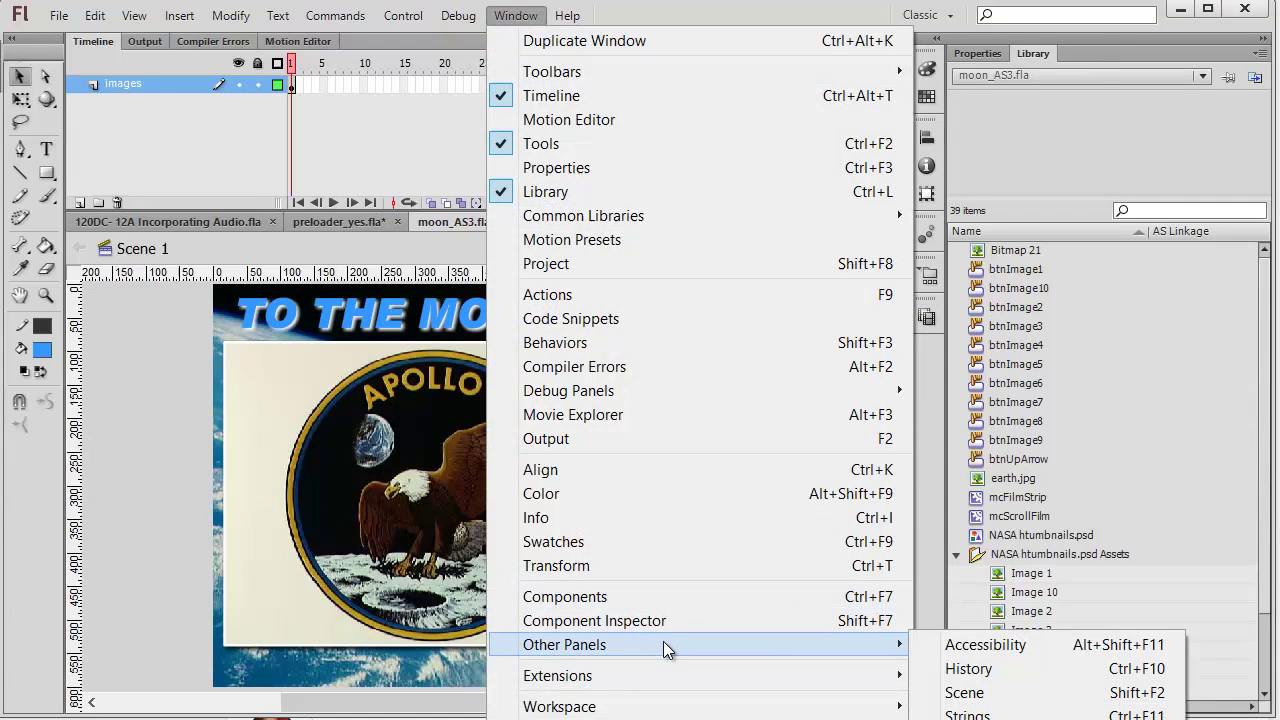
click(988, 690)
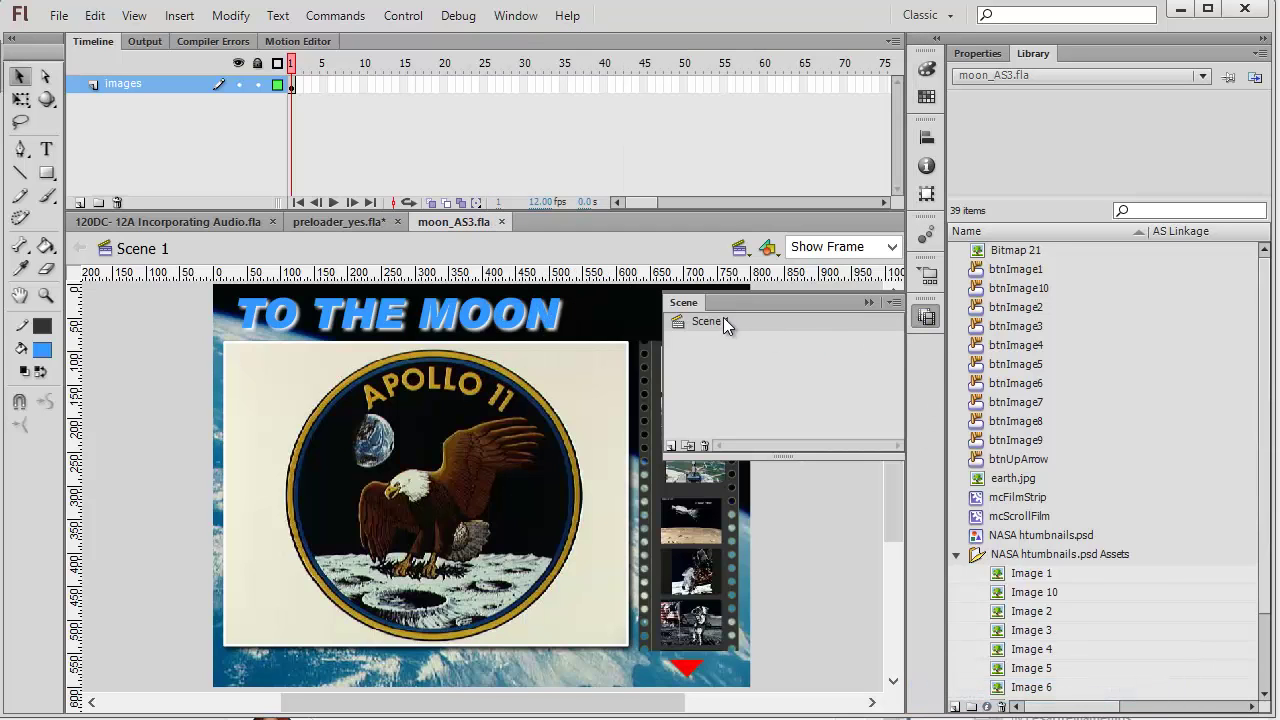
click(671, 446)
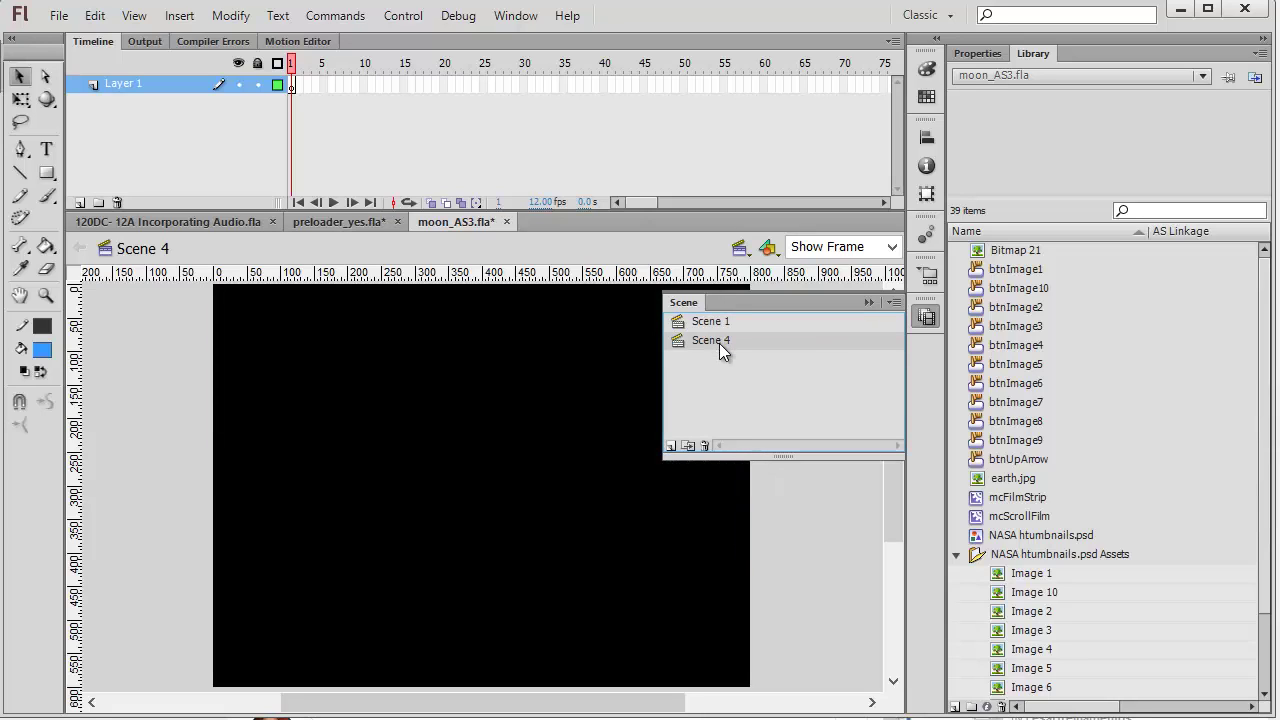
double_click(724, 342)
text(preloader)
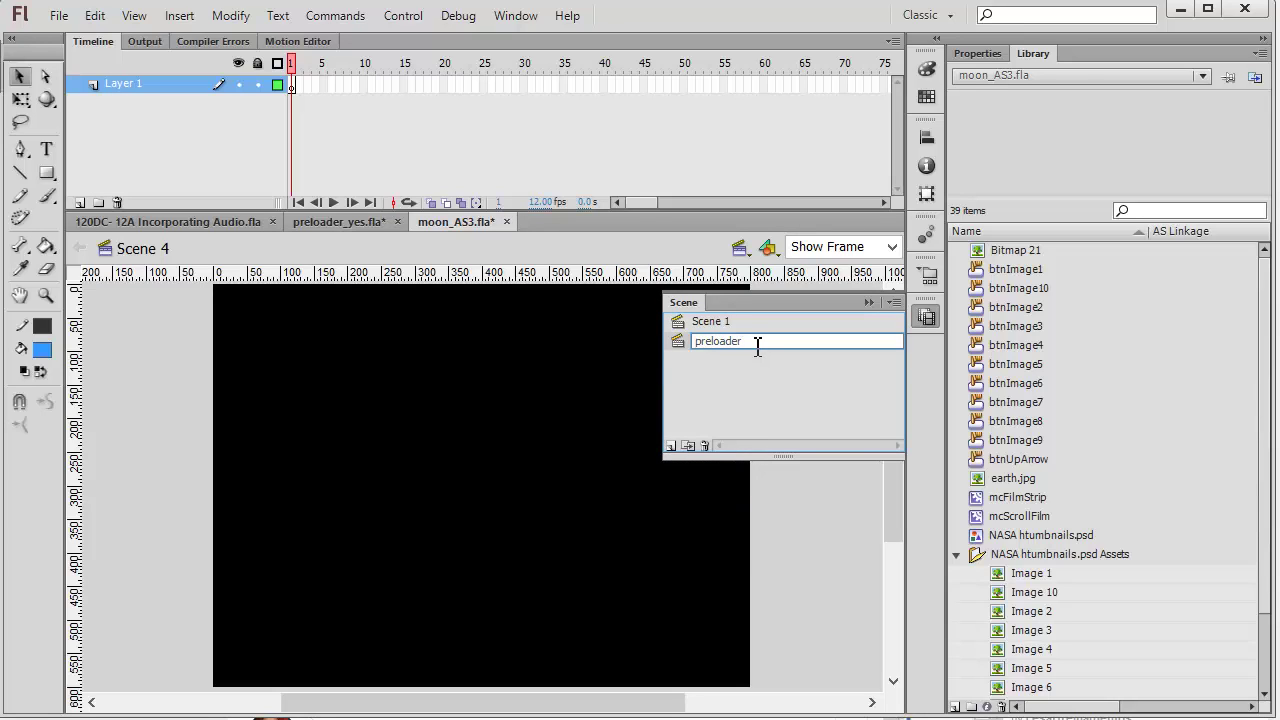
drag(676, 341, 678, 318)
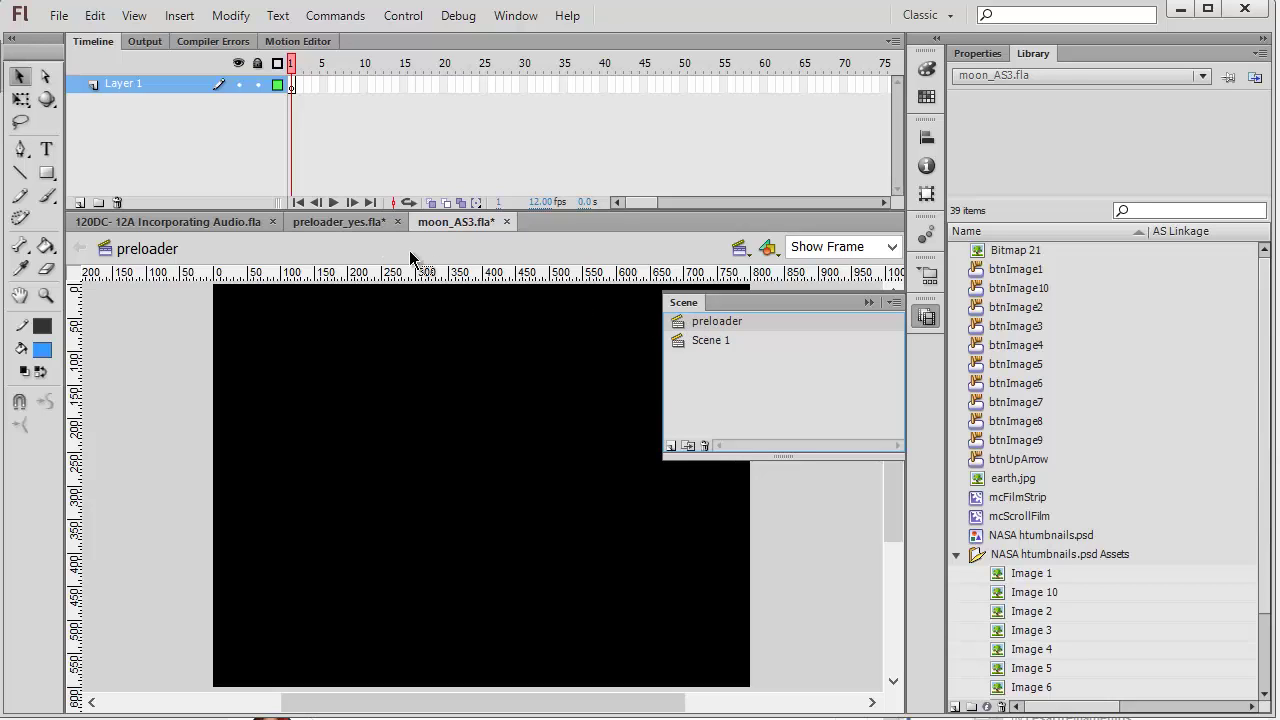
Step: Copy all layers' frames of the preloader scene in preloader_yes.fla
click(348, 221)
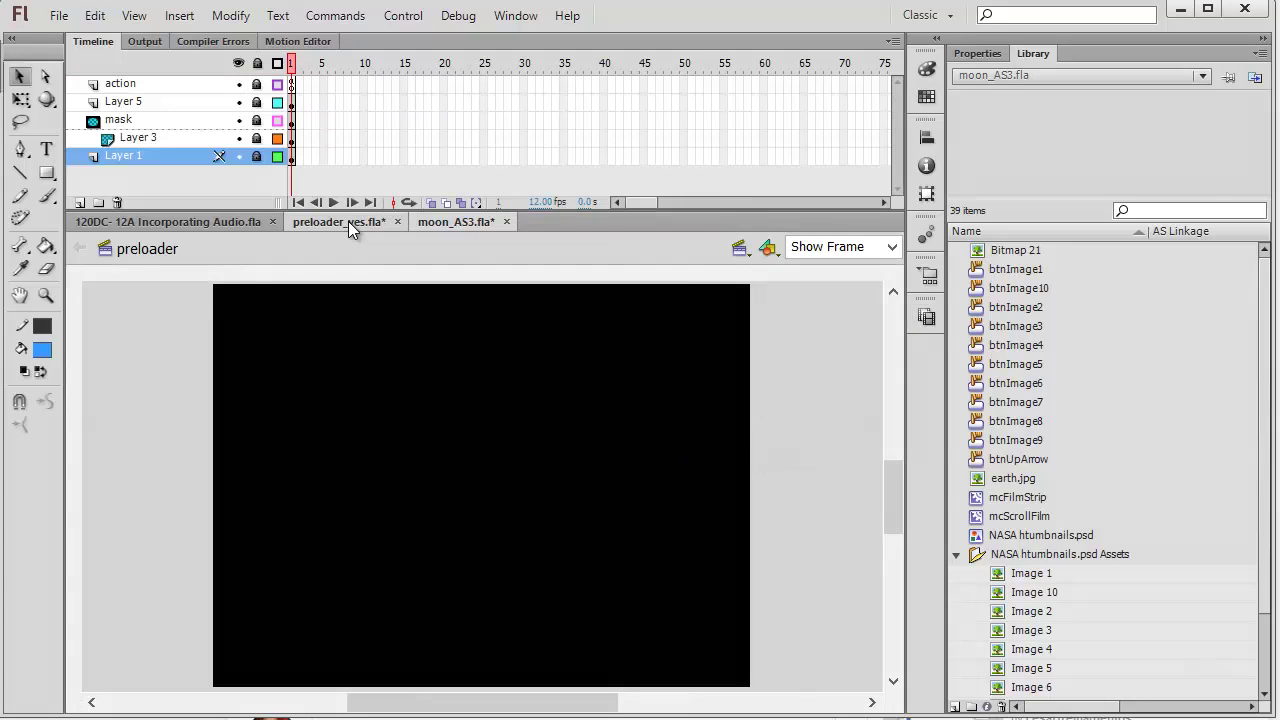
click(926, 317)
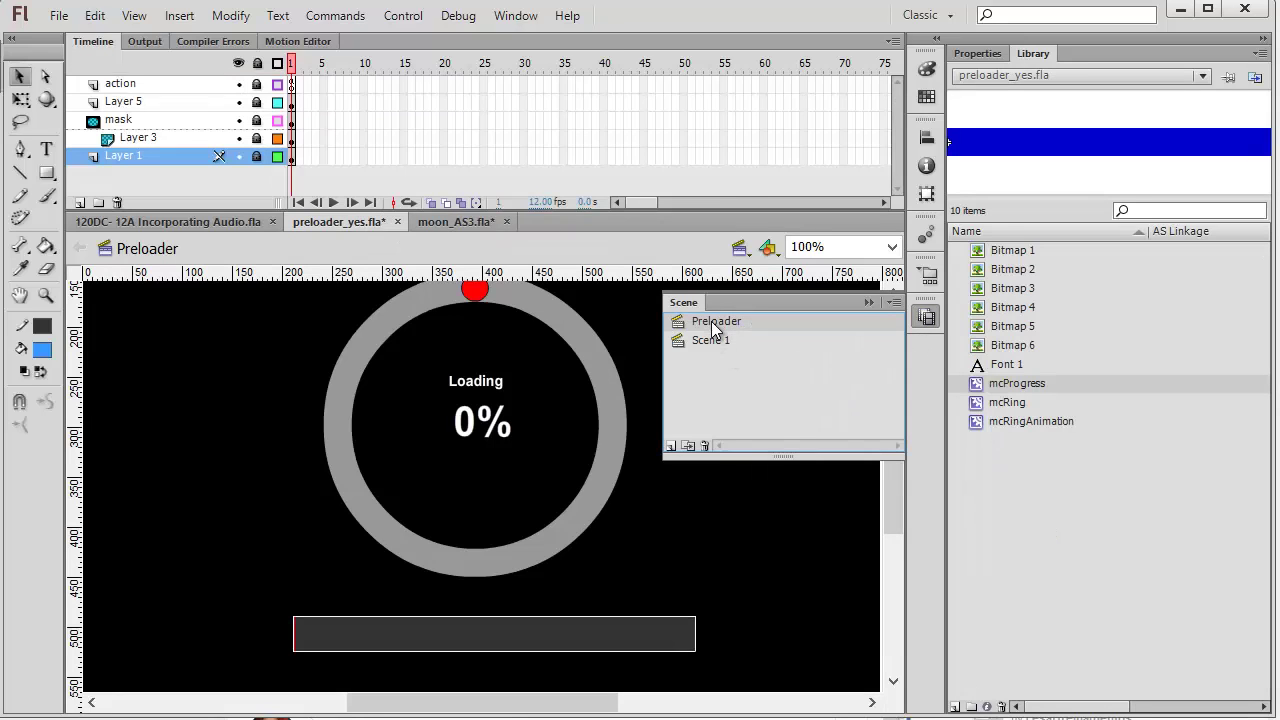
click(292, 84)
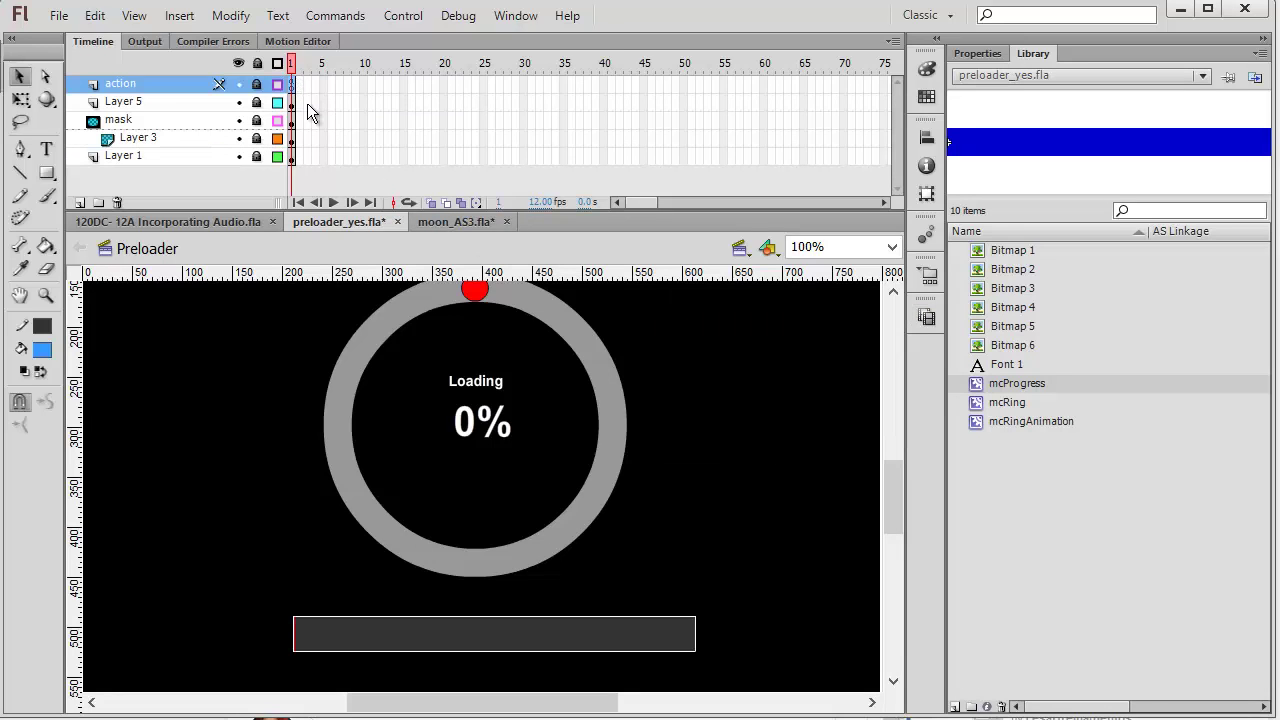
click(293, 156)
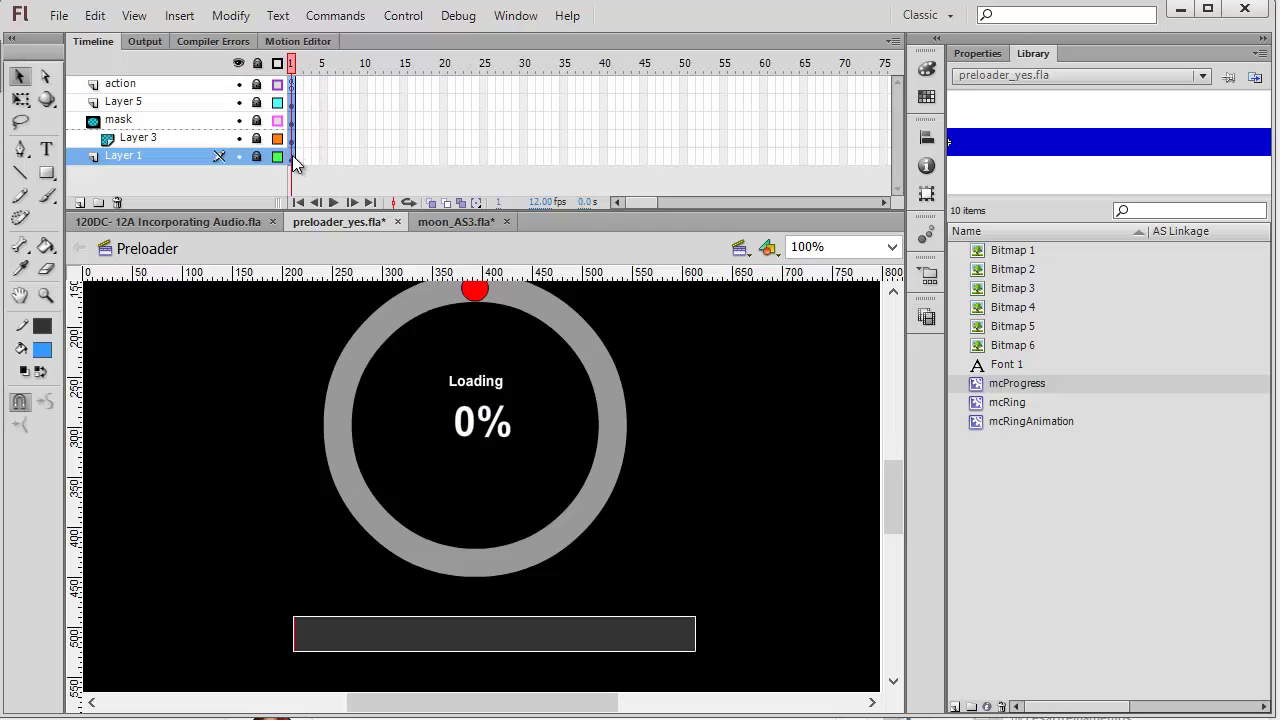
right_click(292, 155)
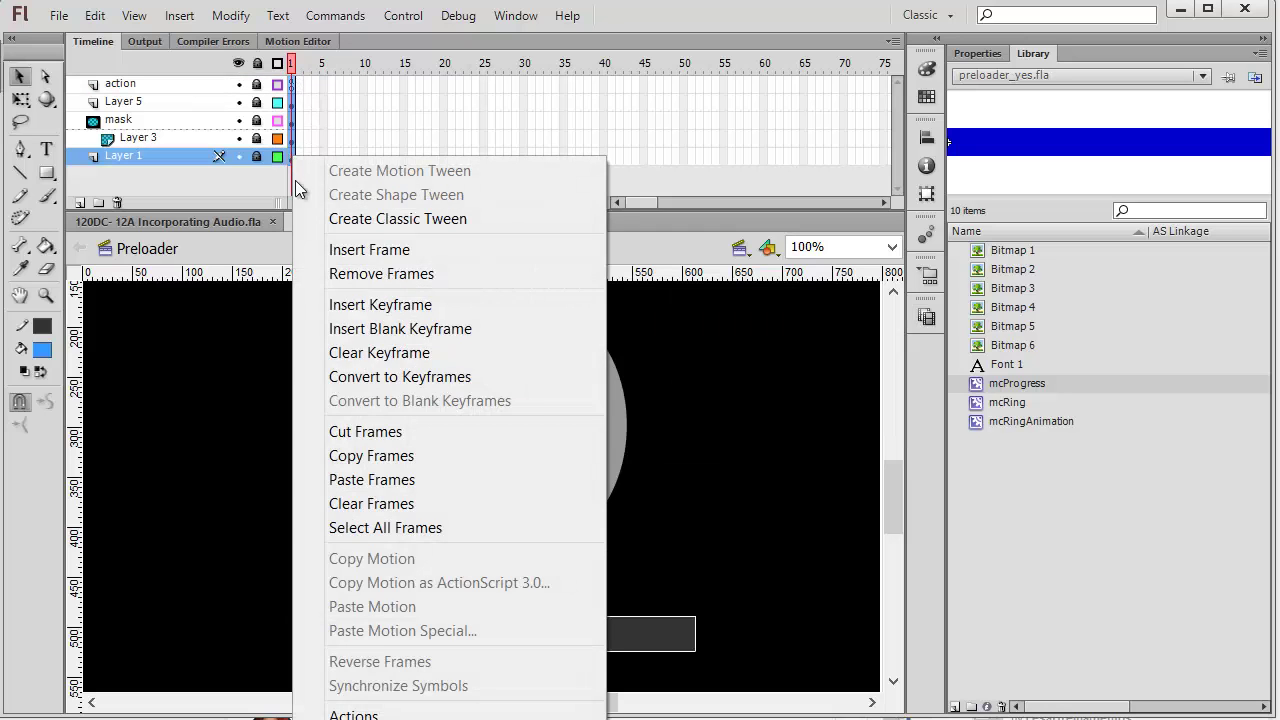
click(376, 456)
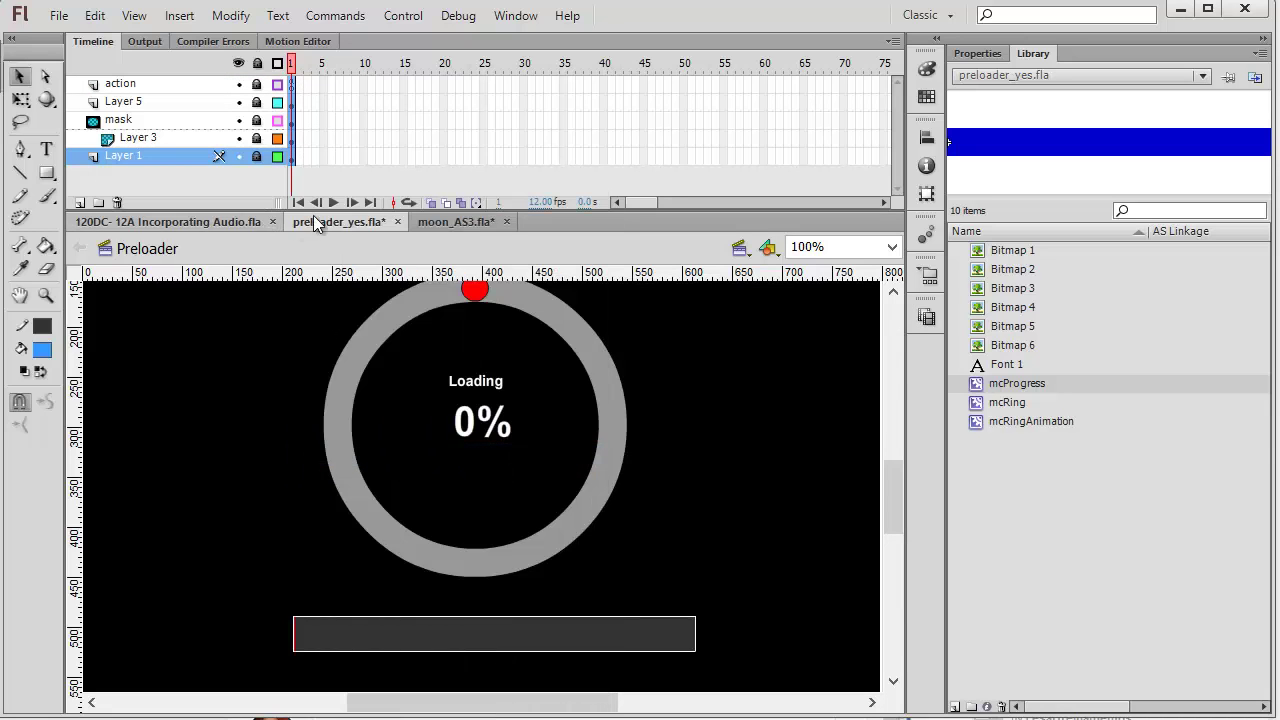
Step: Paste the copied frames into frame 1 of moon_AS3.fla's preloader scene
click(459, 226)
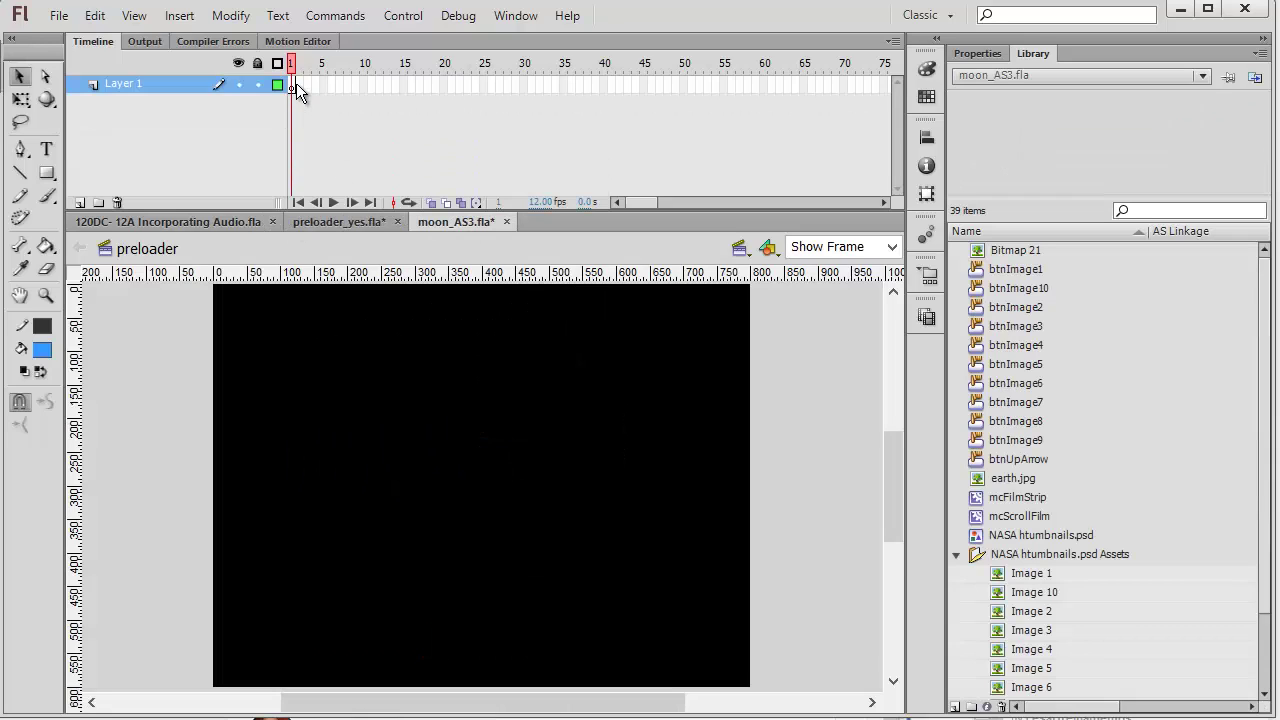
click(293, 84)
drag(296, 92, 115, 258)
right_click(289, 84)
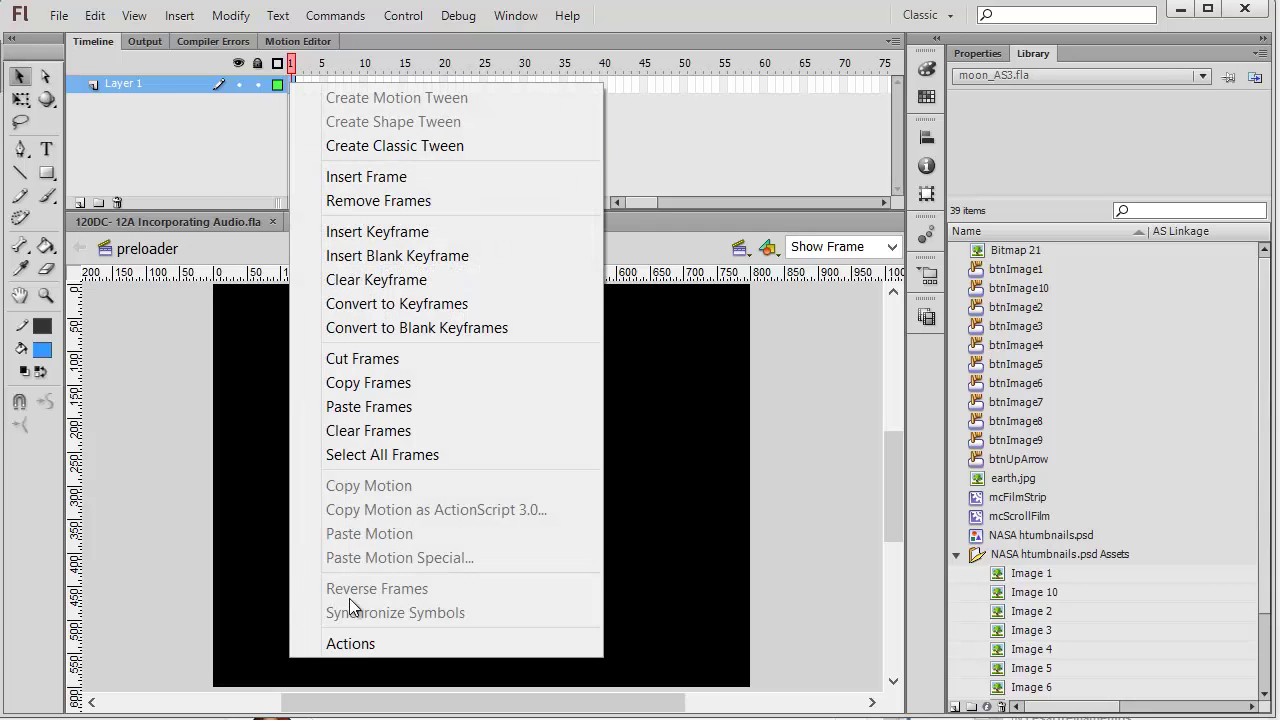
click(369, 407)
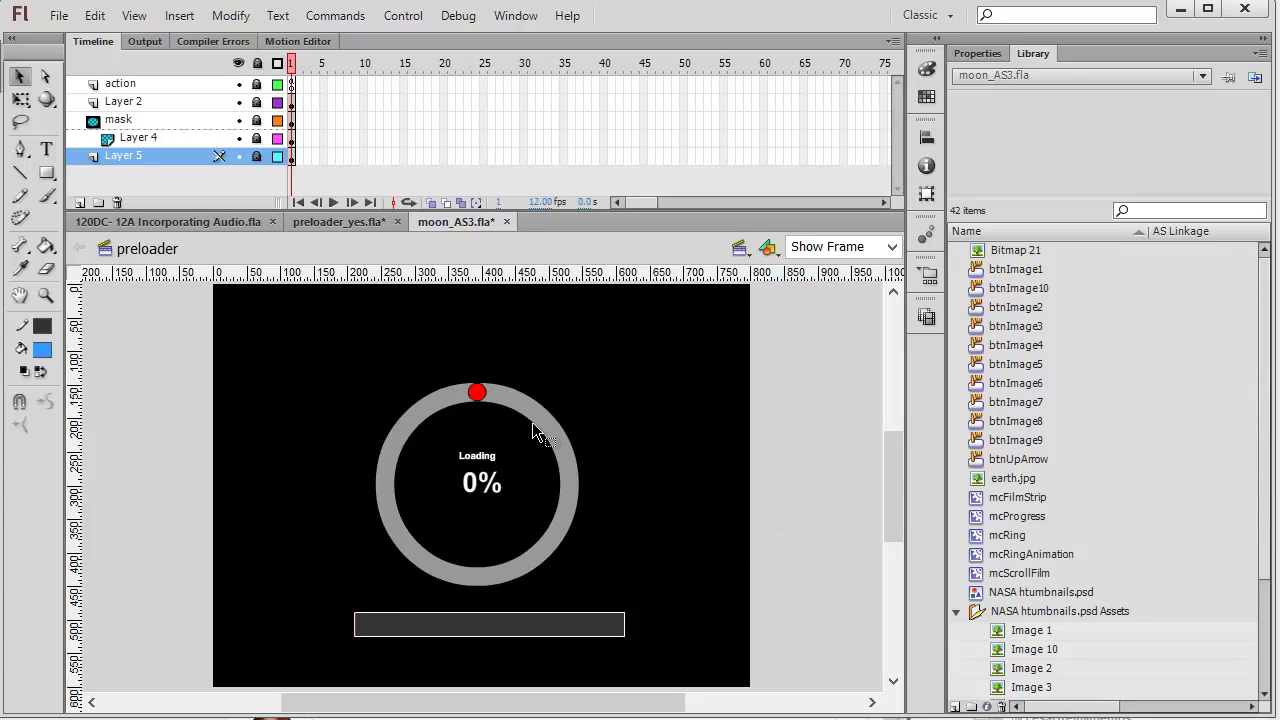
Step: Unlock all layers and preview the mcRingAnimation frames up to frame 21
click(257, 63)
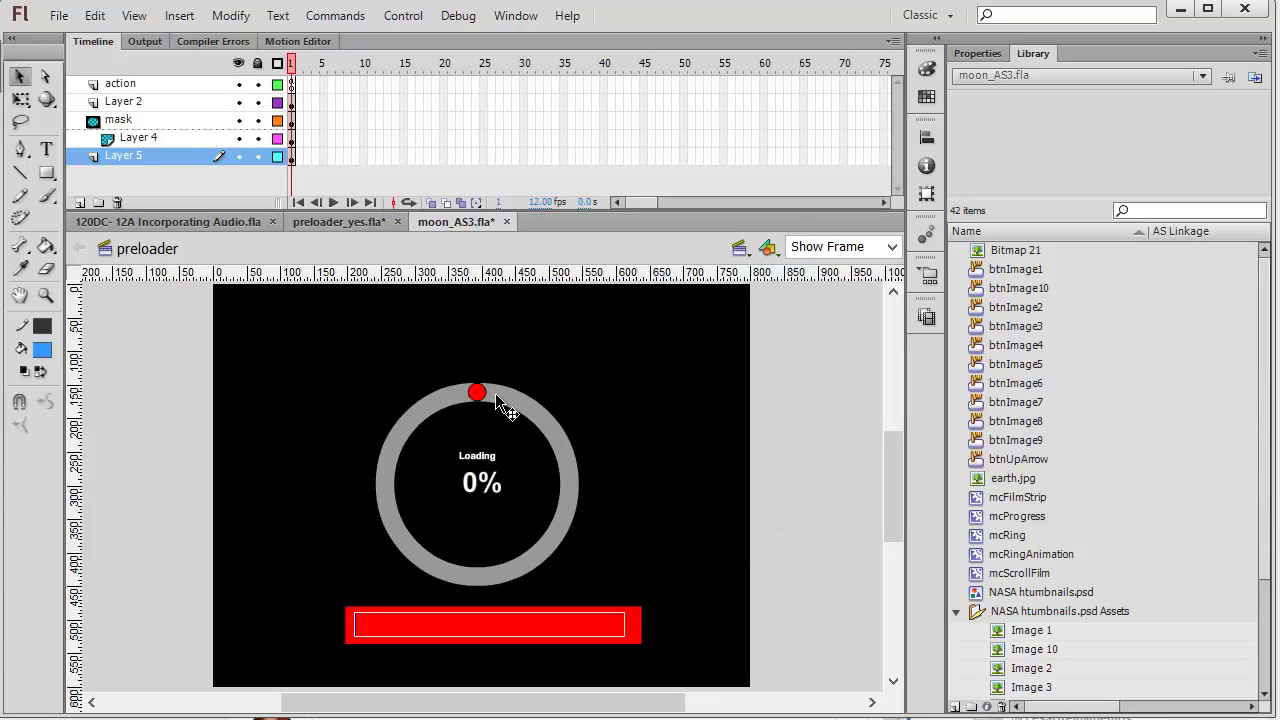
double_click(496, 398)
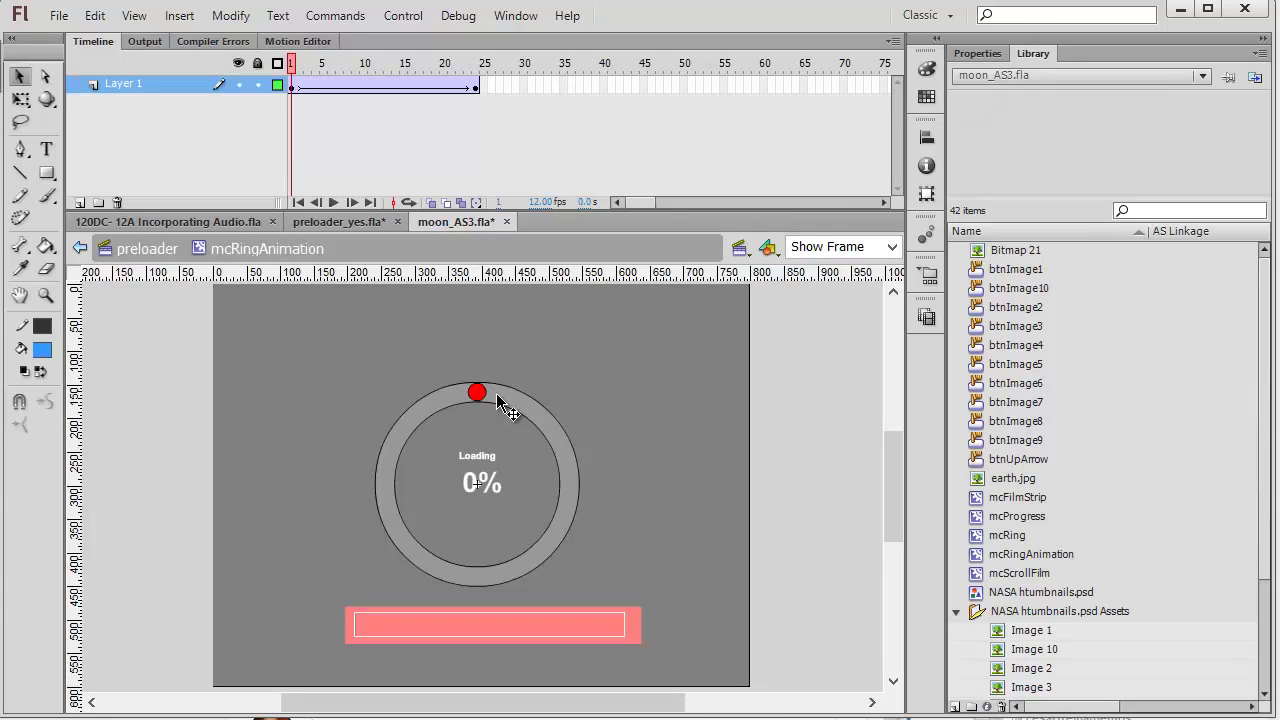
click(497, 398)
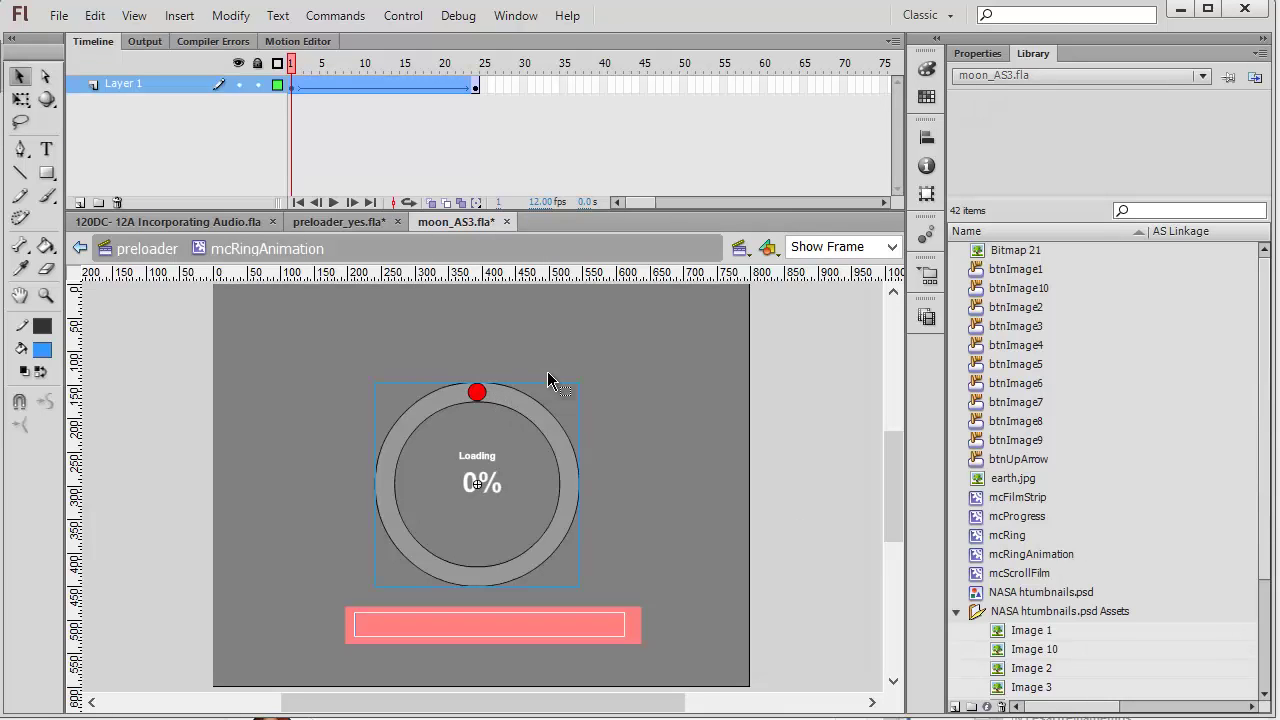
click(307, 64)
mouse_move(307, 64)
mouse_down()
mouse_move(517, 89)
mouse_move(354, 80)
mouse_move(278, 52)
mouse_move(460, 64)
mouse_move(288, 62)
mouse_up()
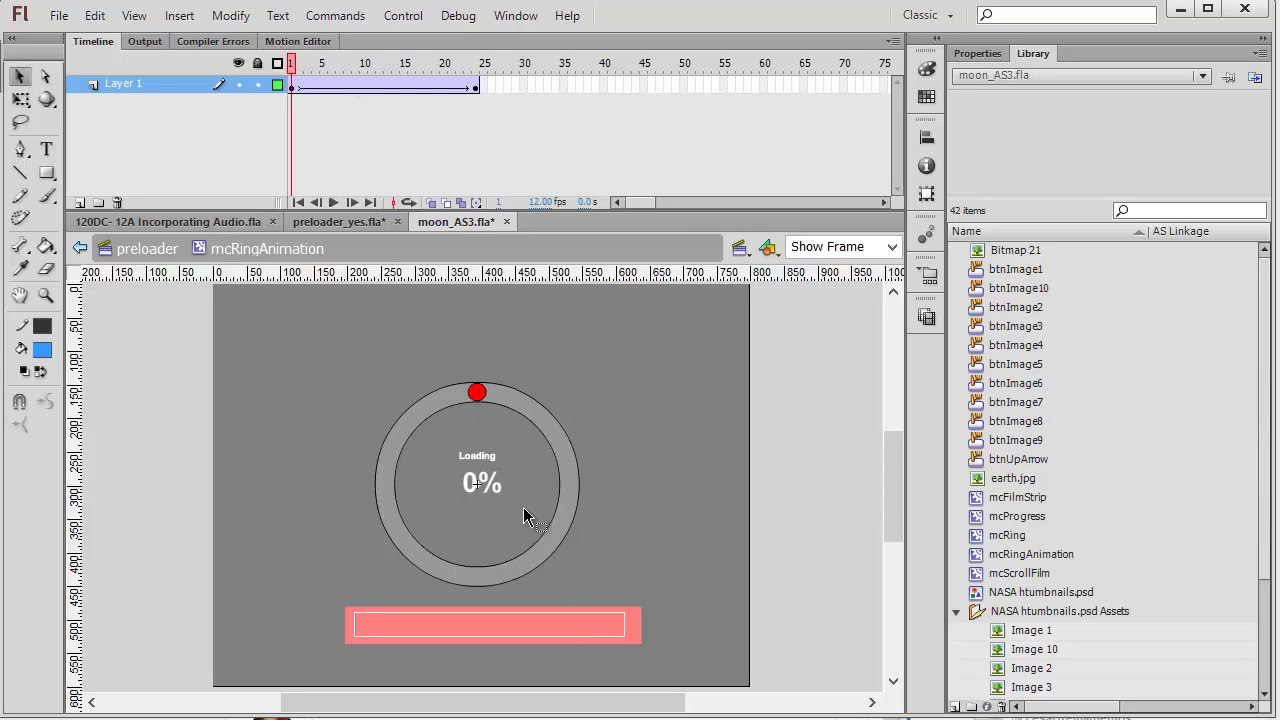
click(146, 249)
Step: Toggle Layer 4 and mask layer locks to preview the mask, leaving the mask layer unlocked
click(503, 498)
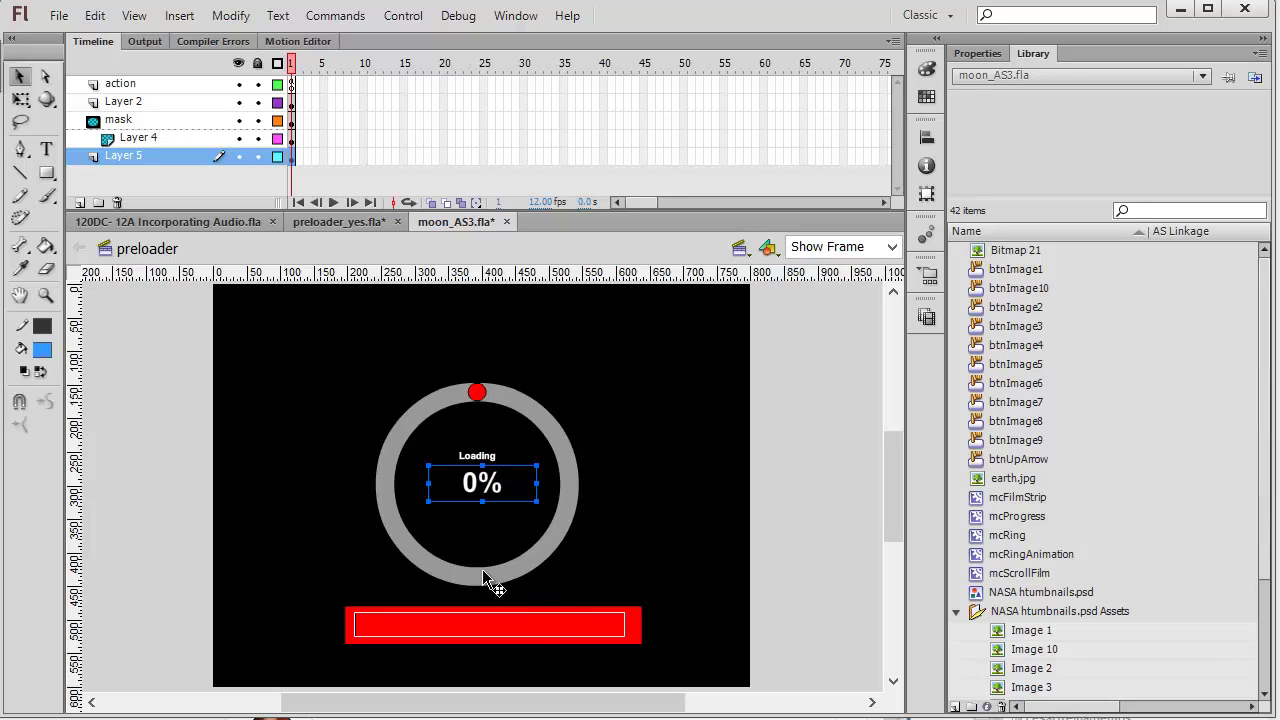
click(580, 621)
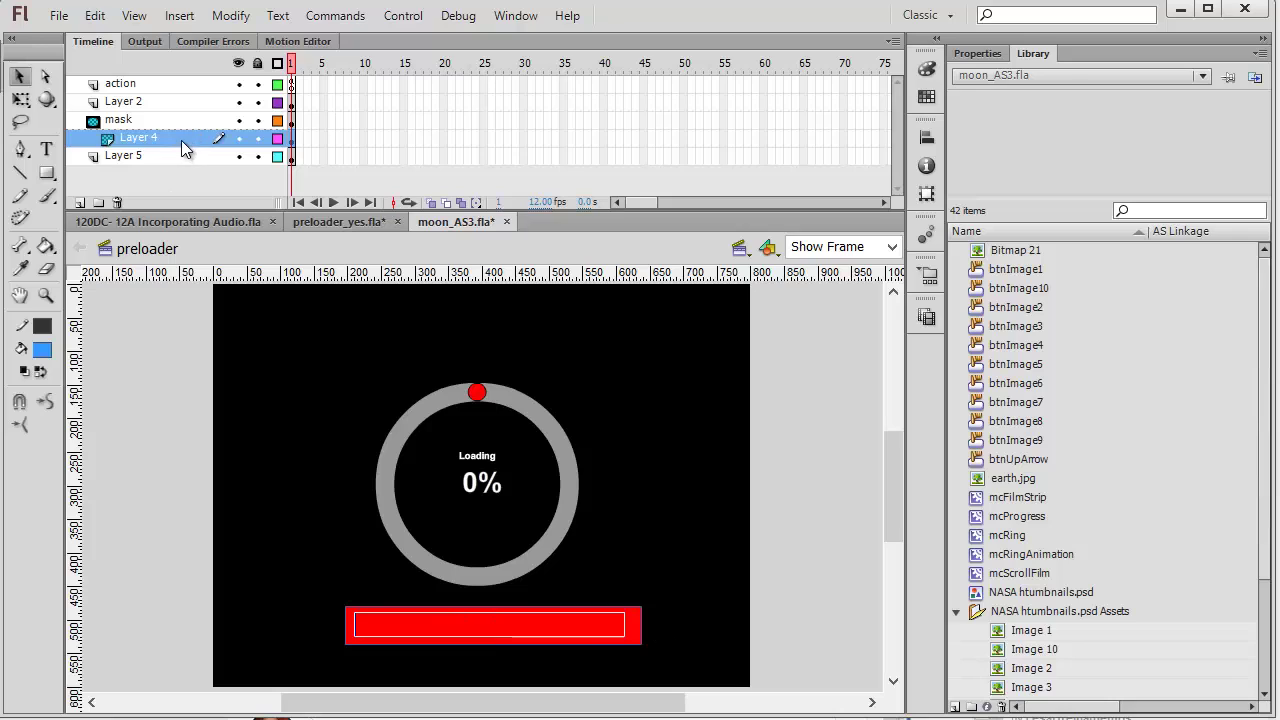
click(257, 63)
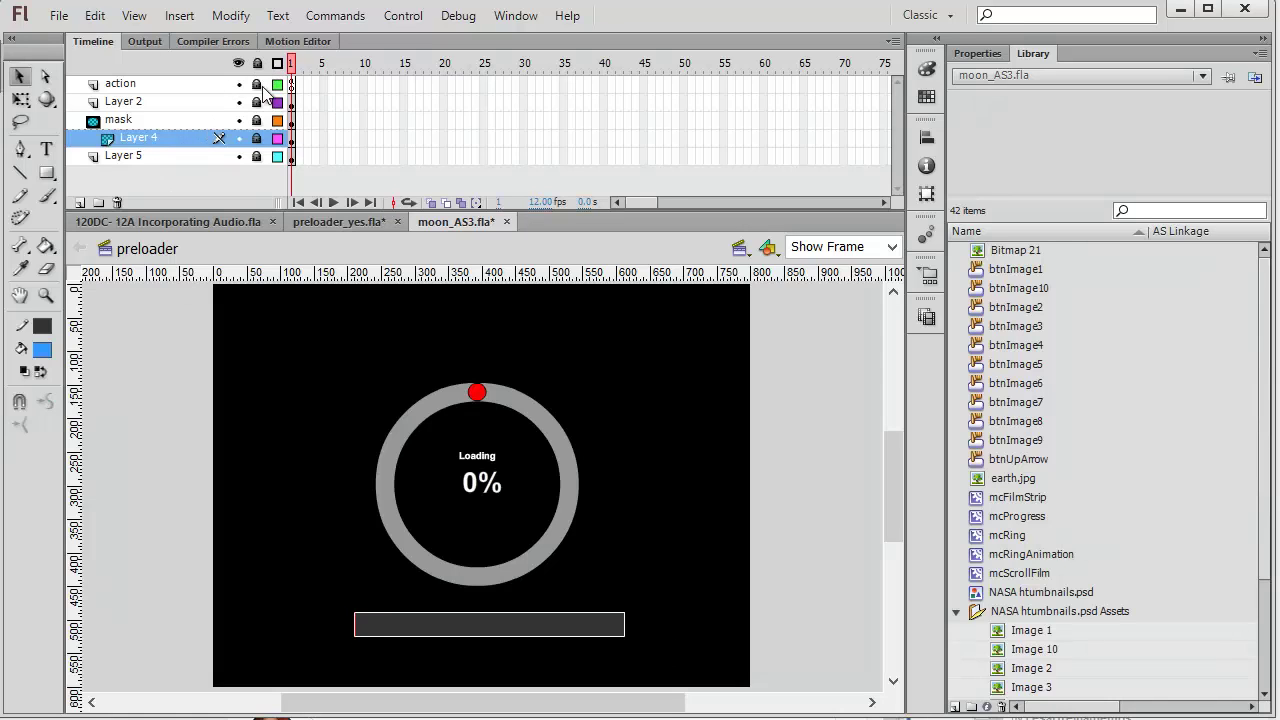
click(258, 138)
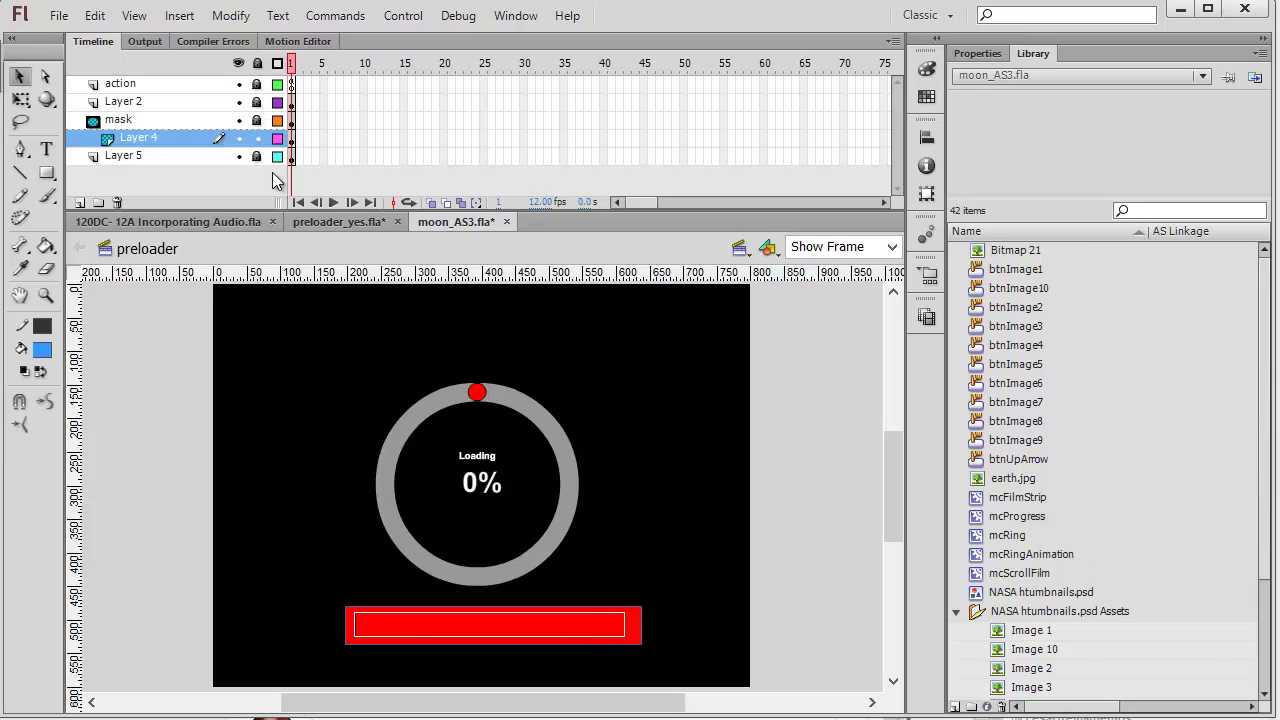
click(257, 137)
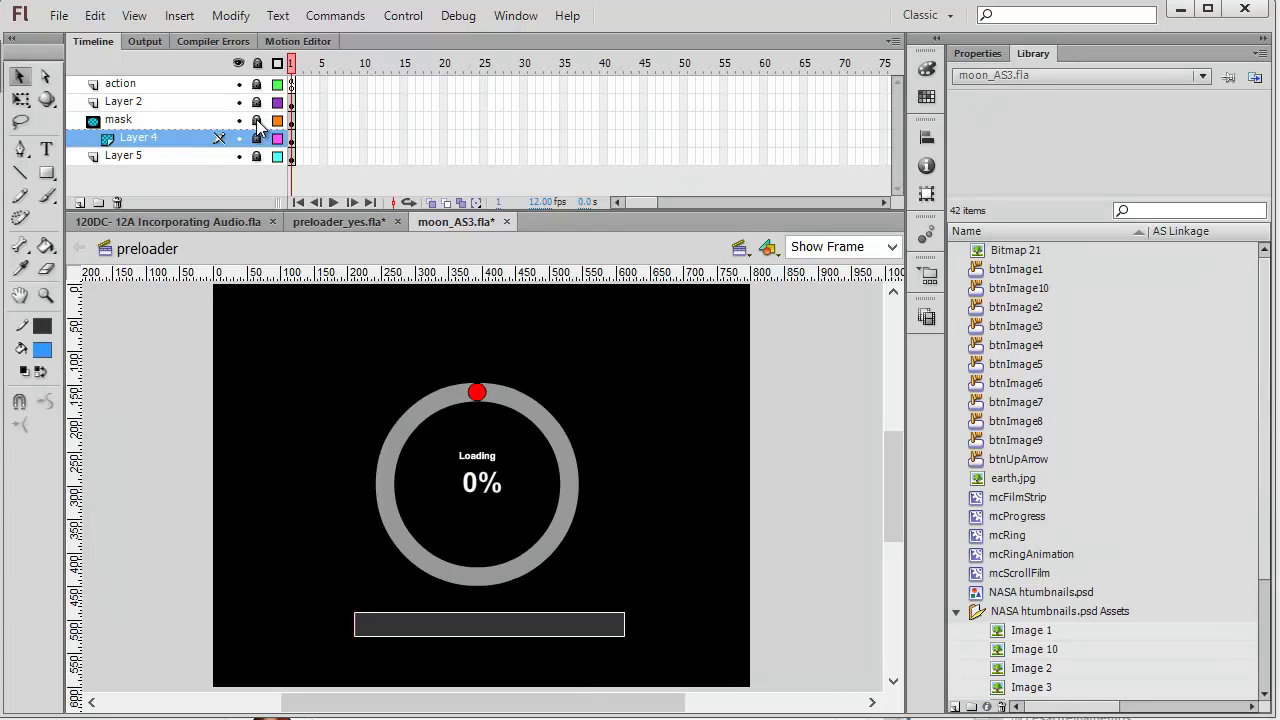
click(257, 120)
click(365, 614)
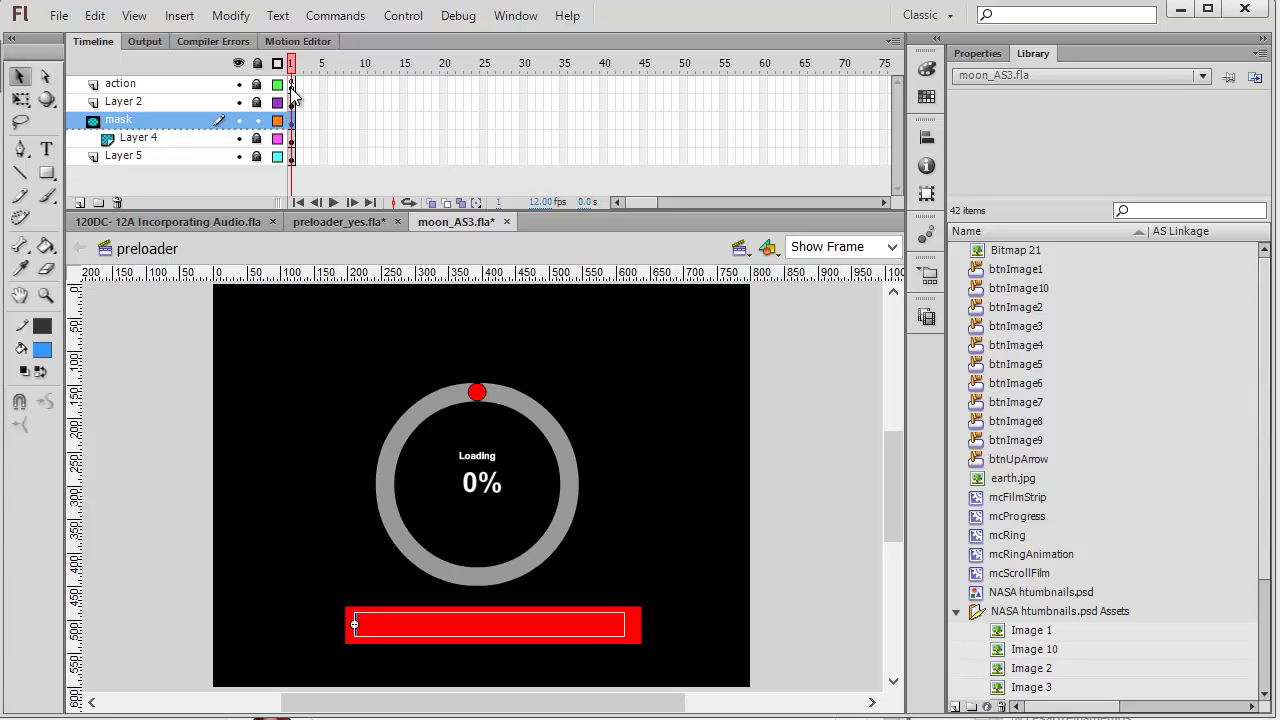
right_click(291, 86)
click(371, 648)
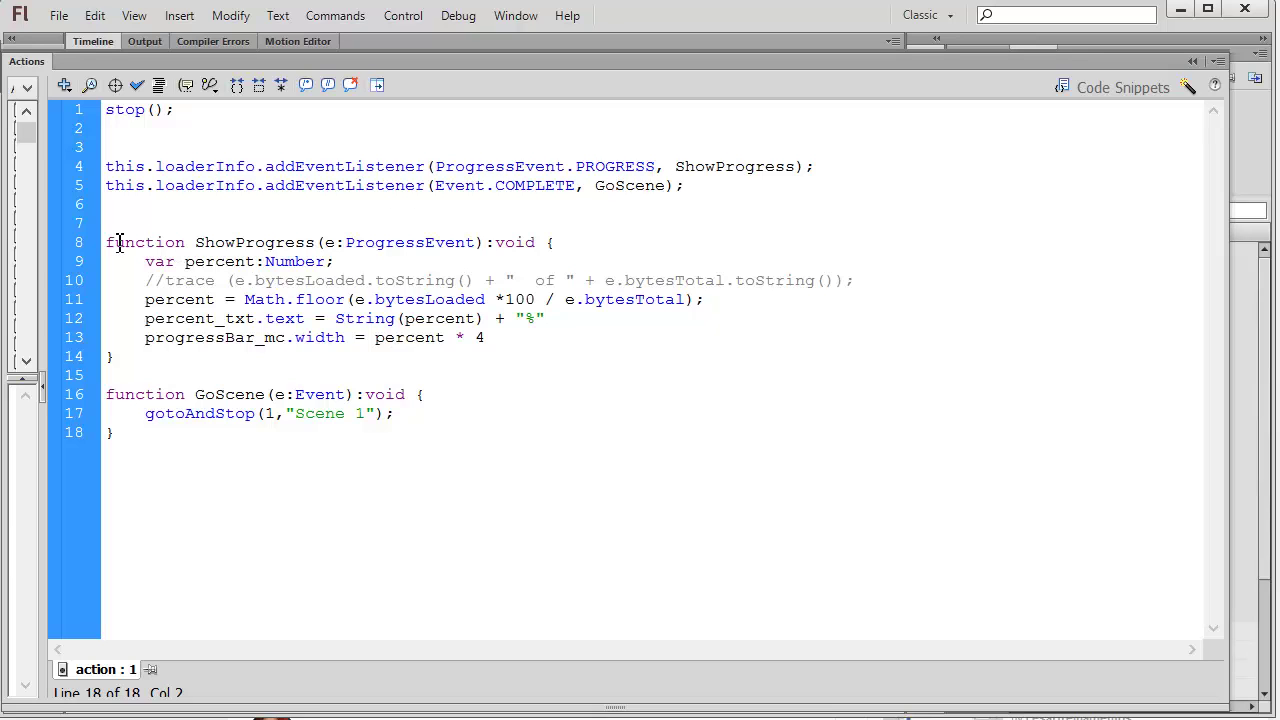
drag(106, 242, 128, 372)
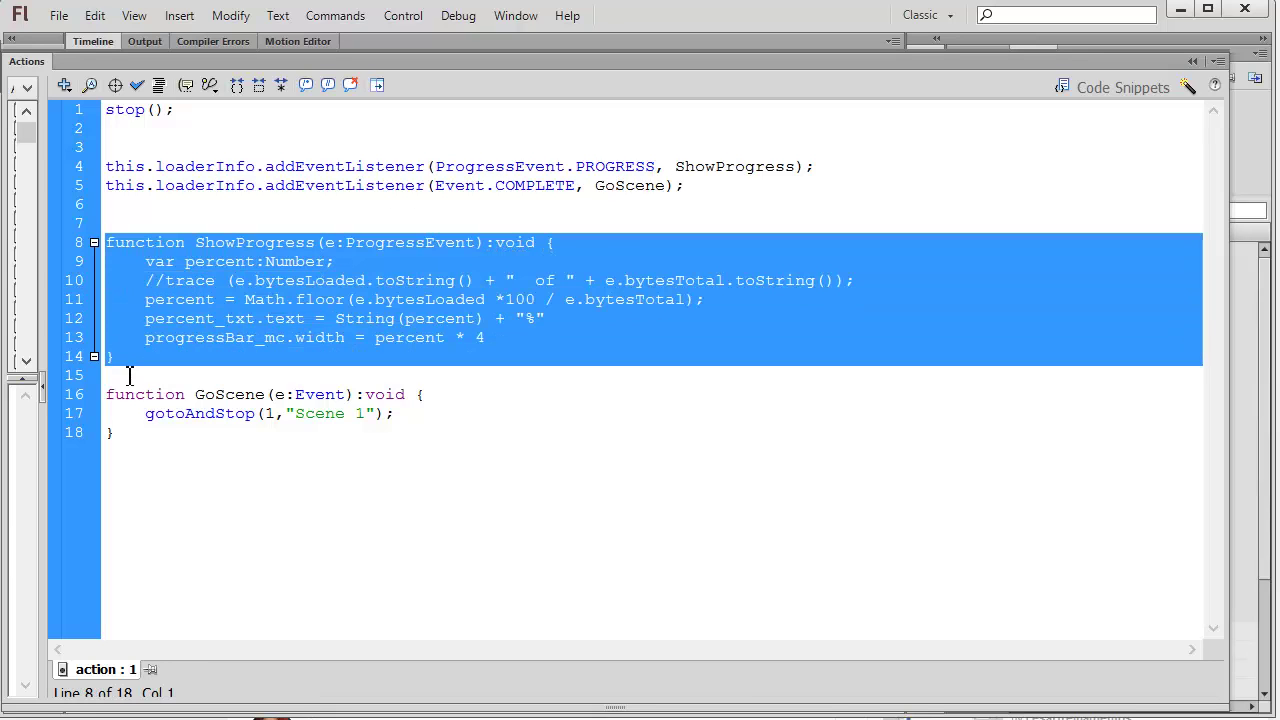
click(475, 318)
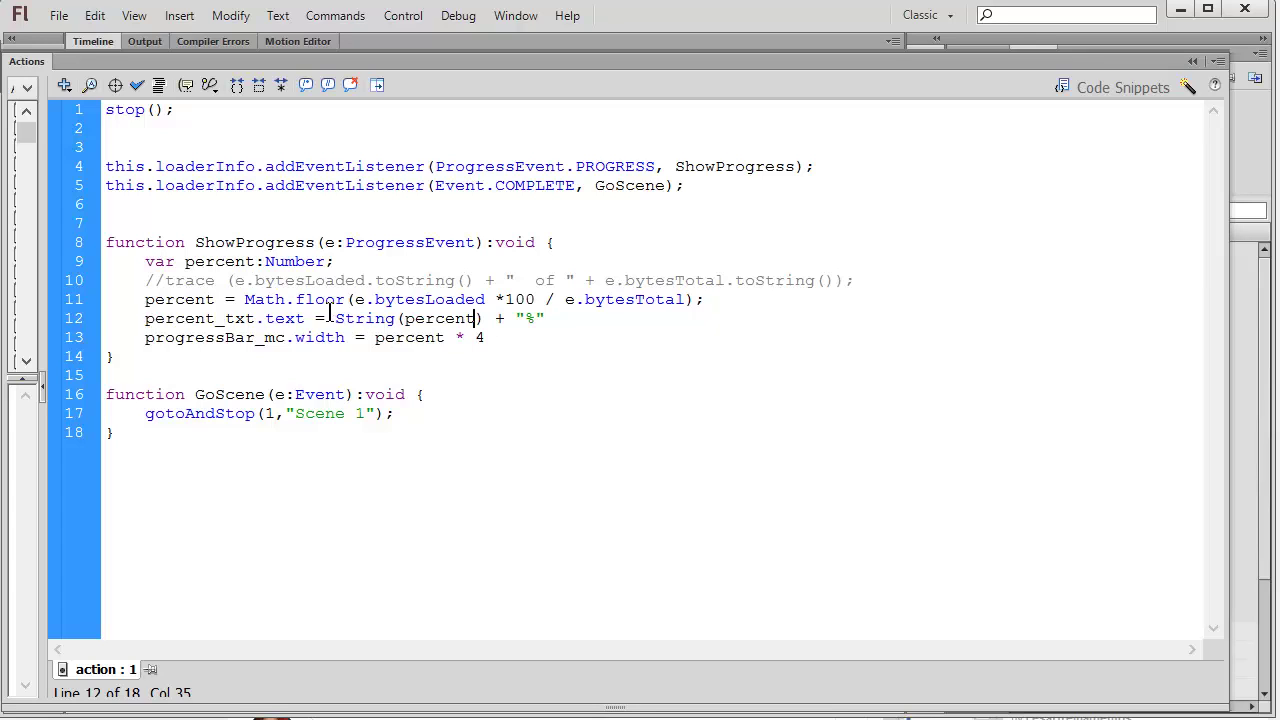
drag(338, 319, 558, 322)
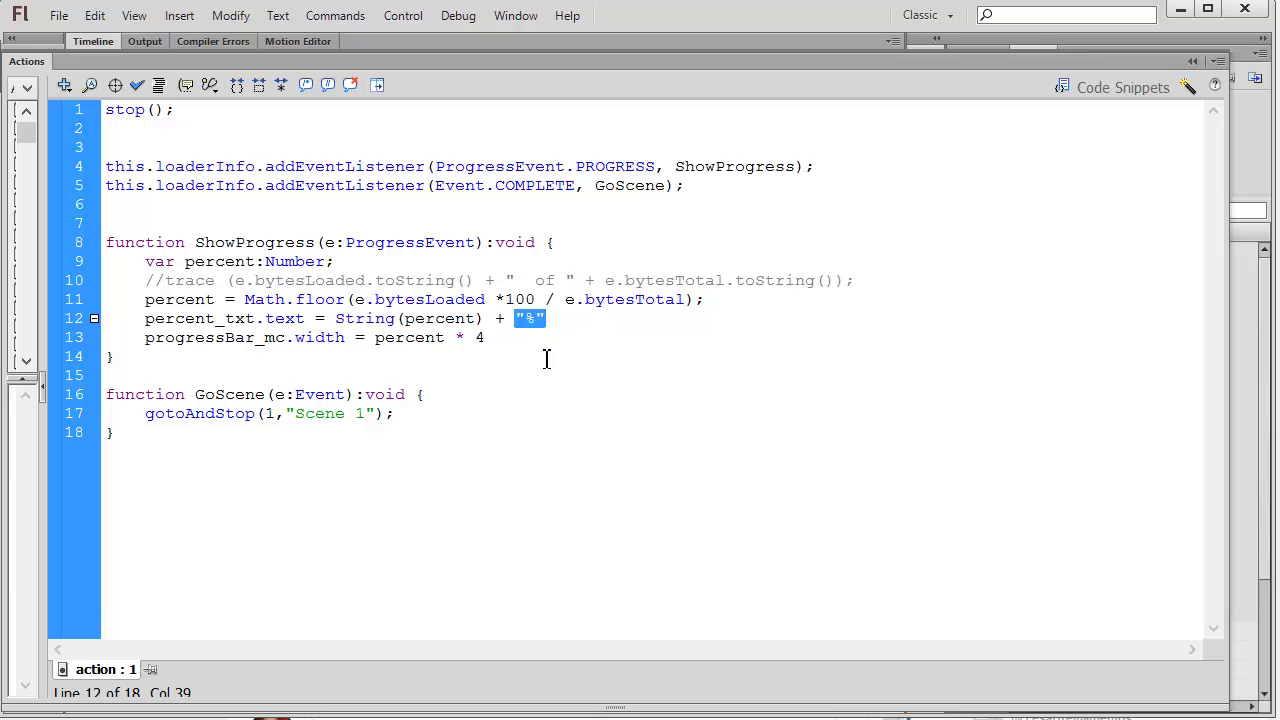
drag(144, 319, 307, 320)
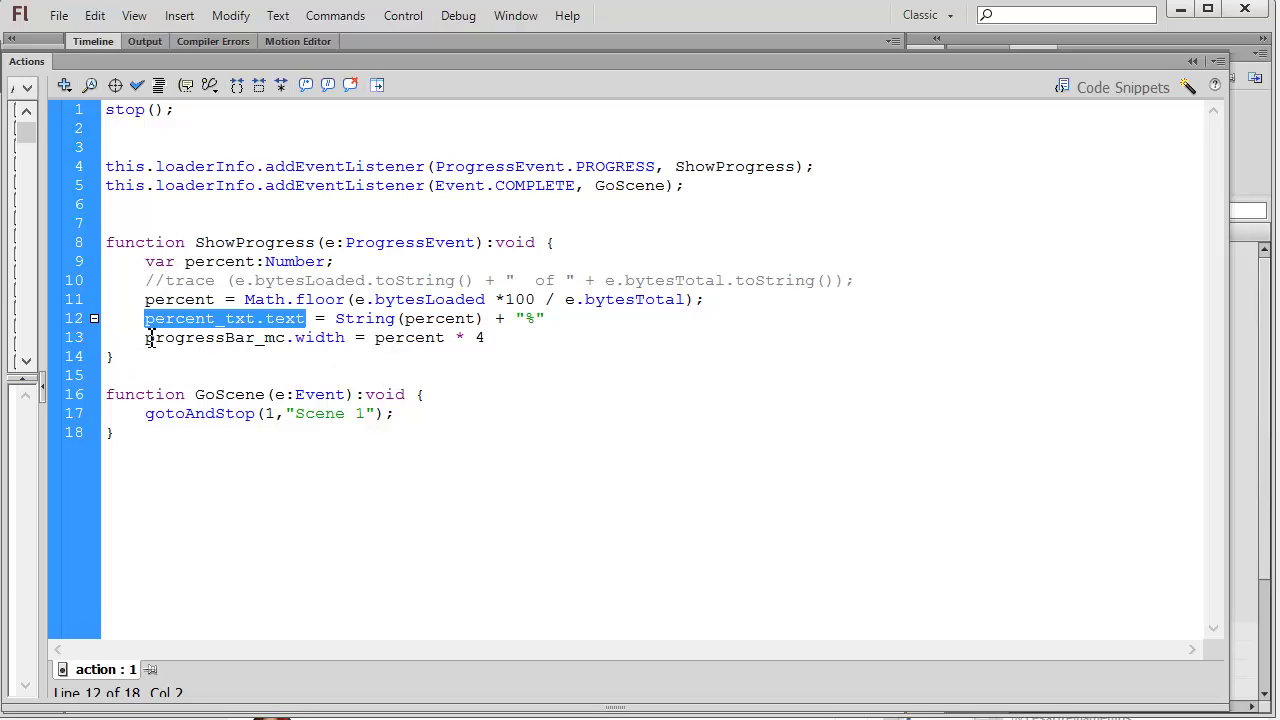
drag(147, 340, 290, 342)
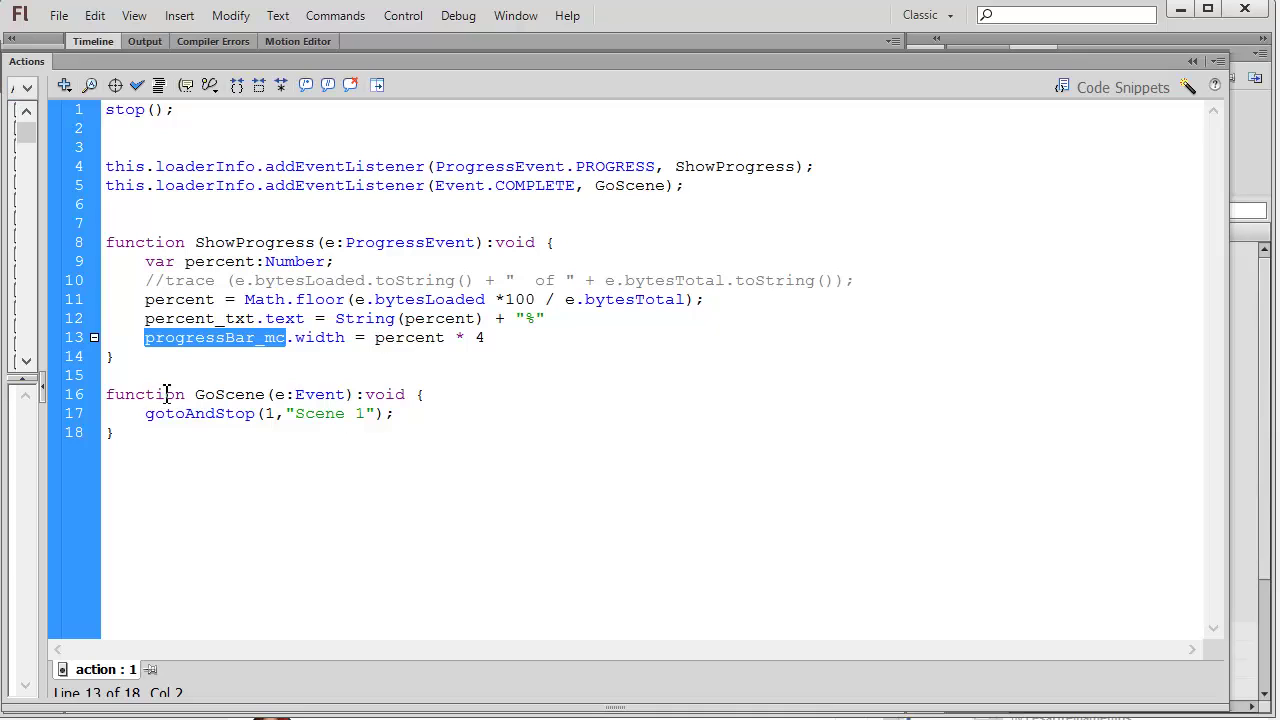
drag(110, 394, 132, 444)
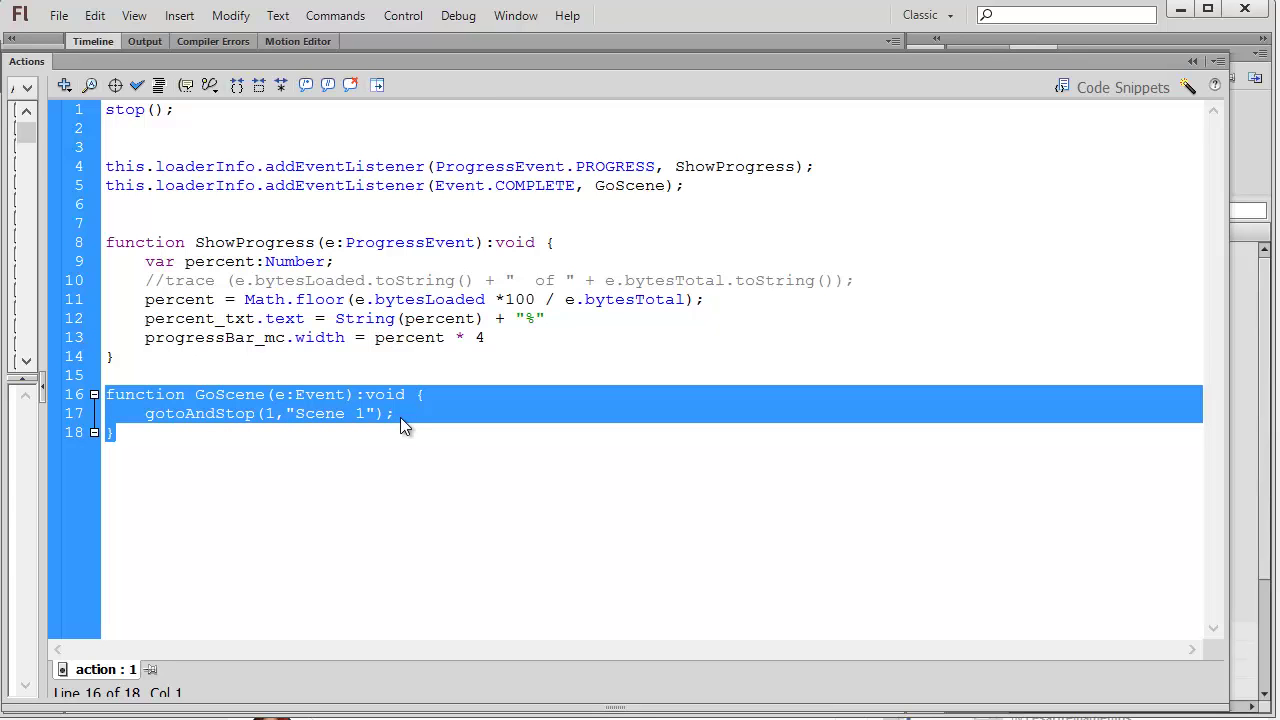
Step: Test the movie with Simulate Download, then view the rocket and astronaut-on-ladder gallery images
key(F9)
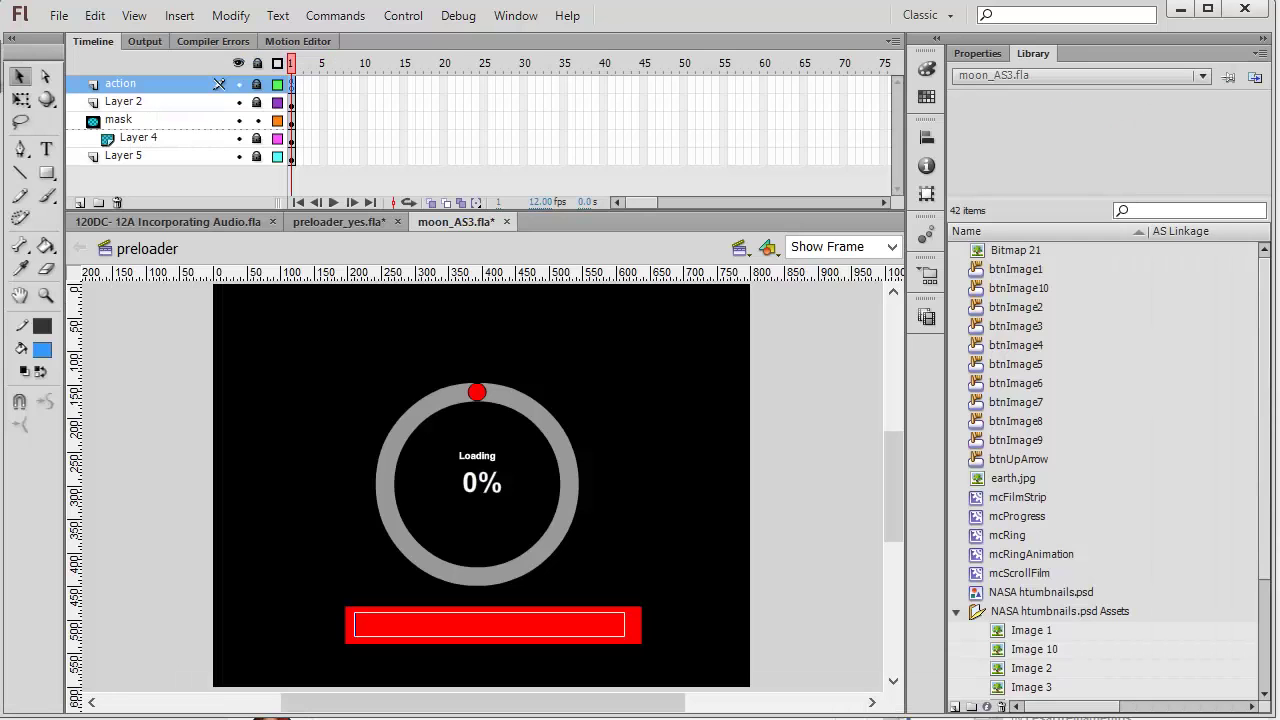
key(ctrl+Return)
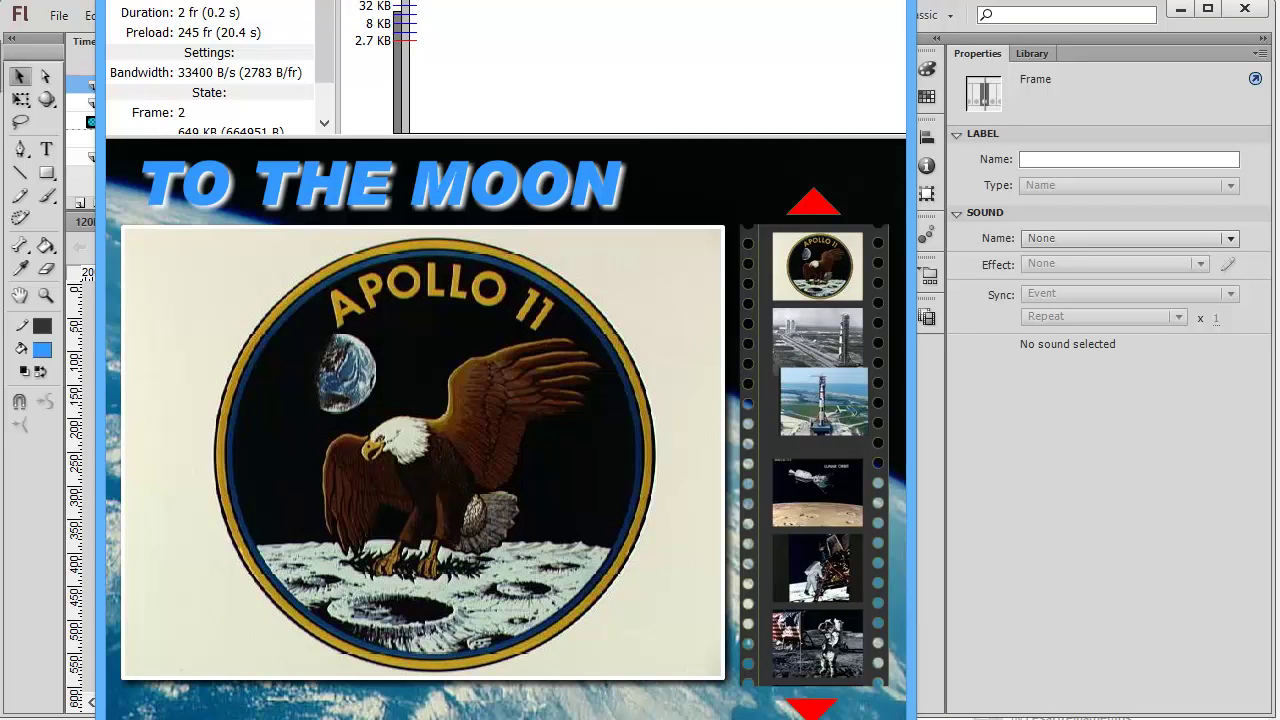
key(alt+v)
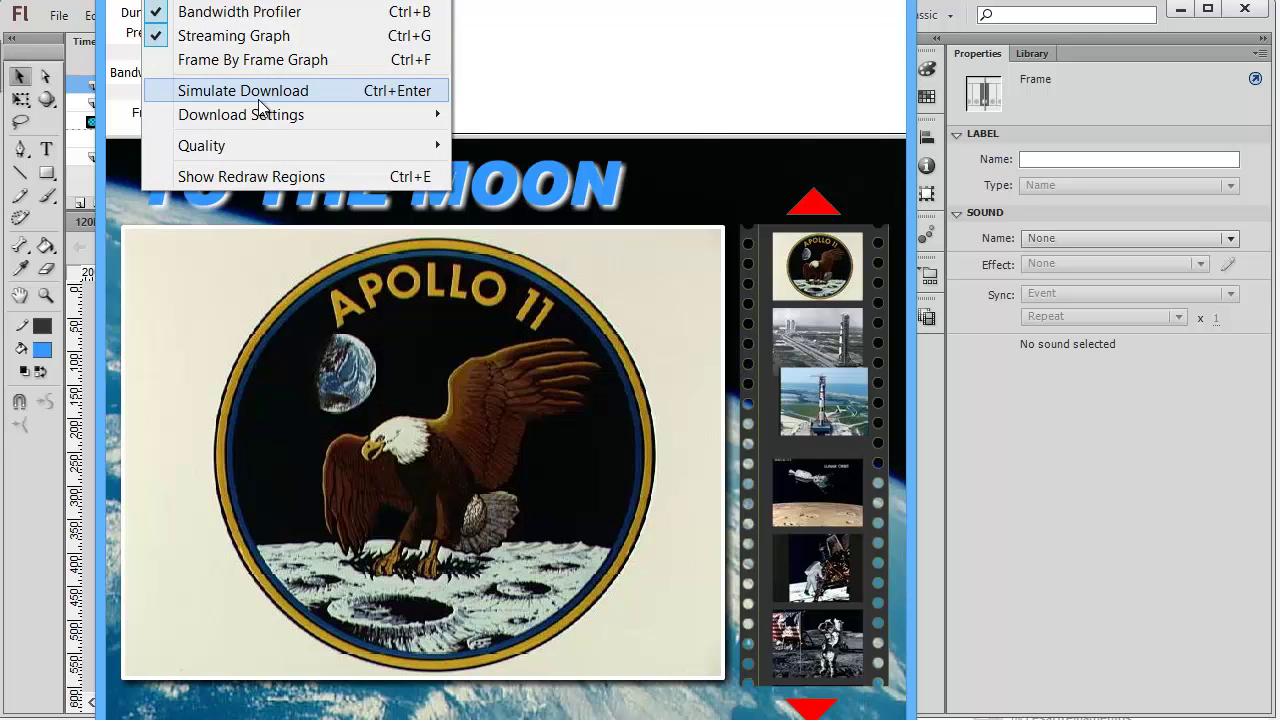
mouse_move(263, 117)
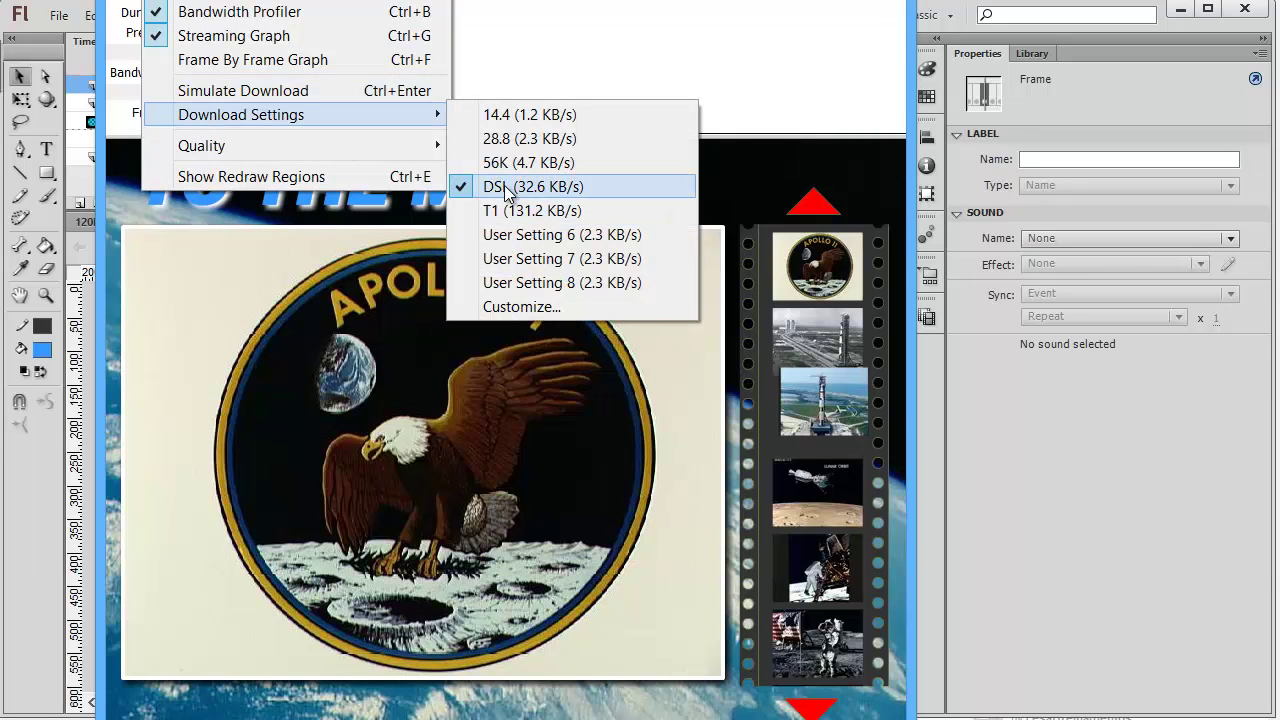
click(264, 91)
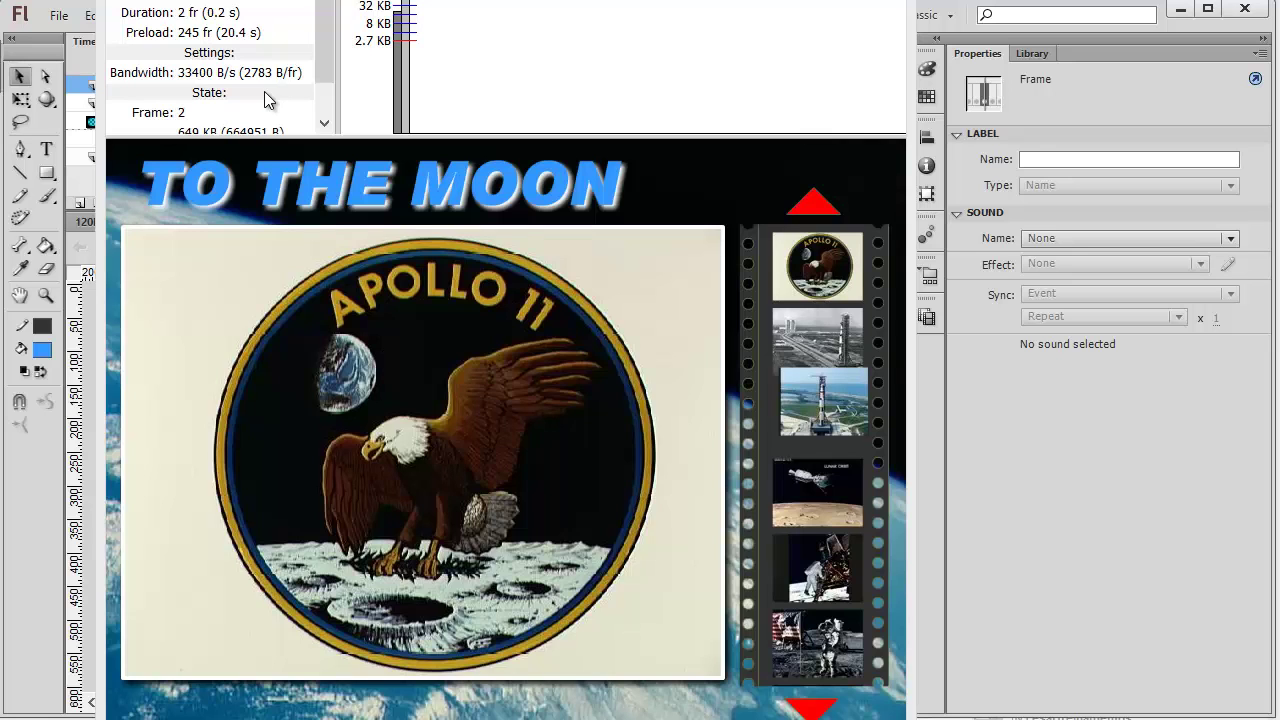
click(822, 405)
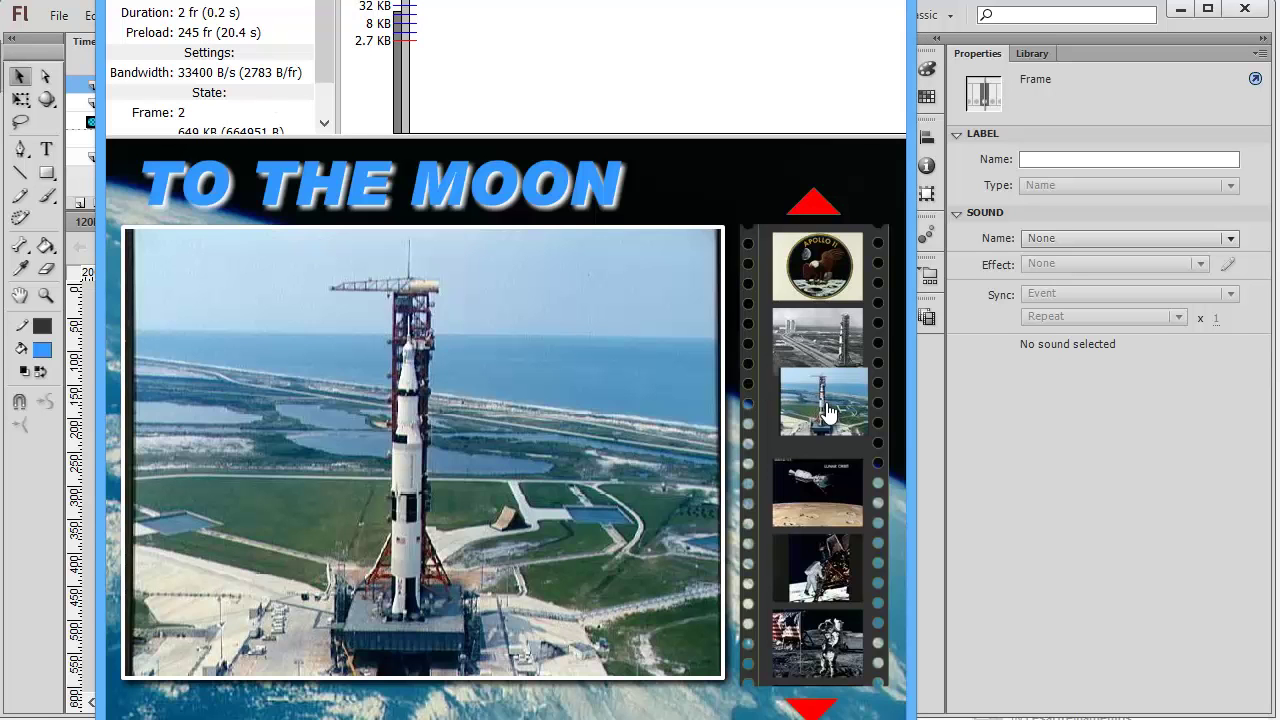
click(843, 578)
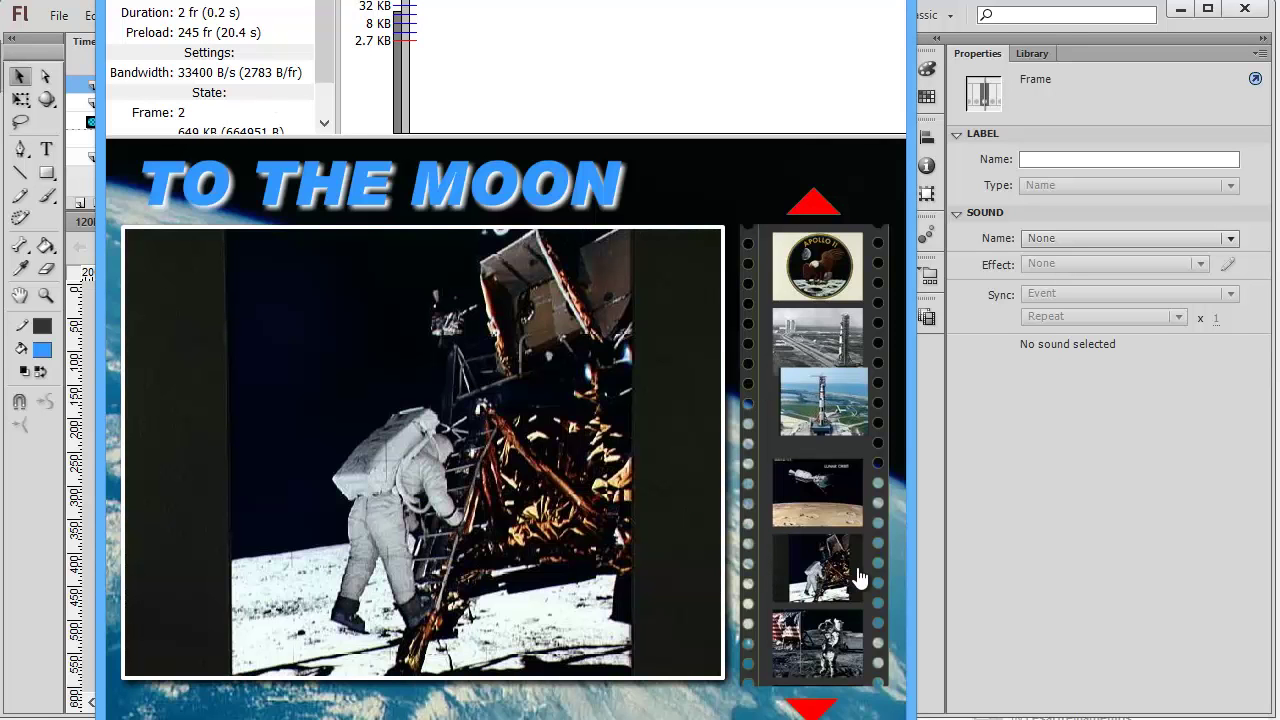